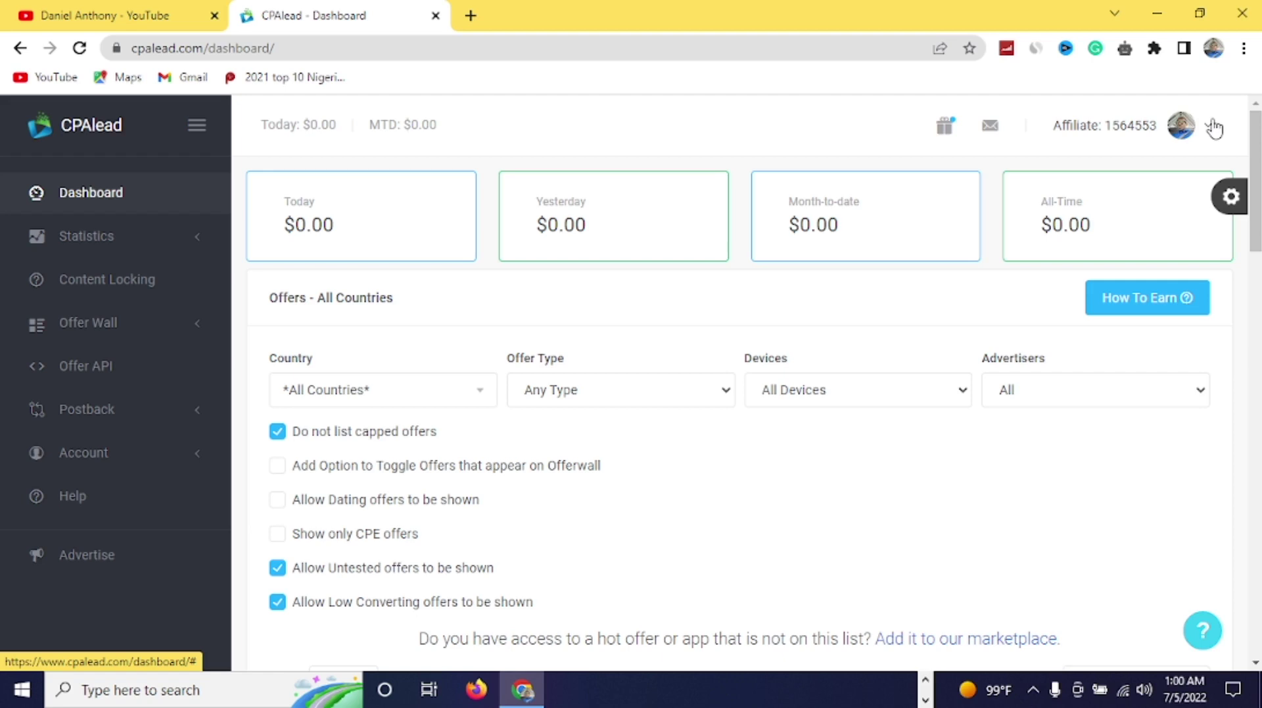
Step: Switch to the YouTube channel page and browse through its uploaded videos
click(128, 24)
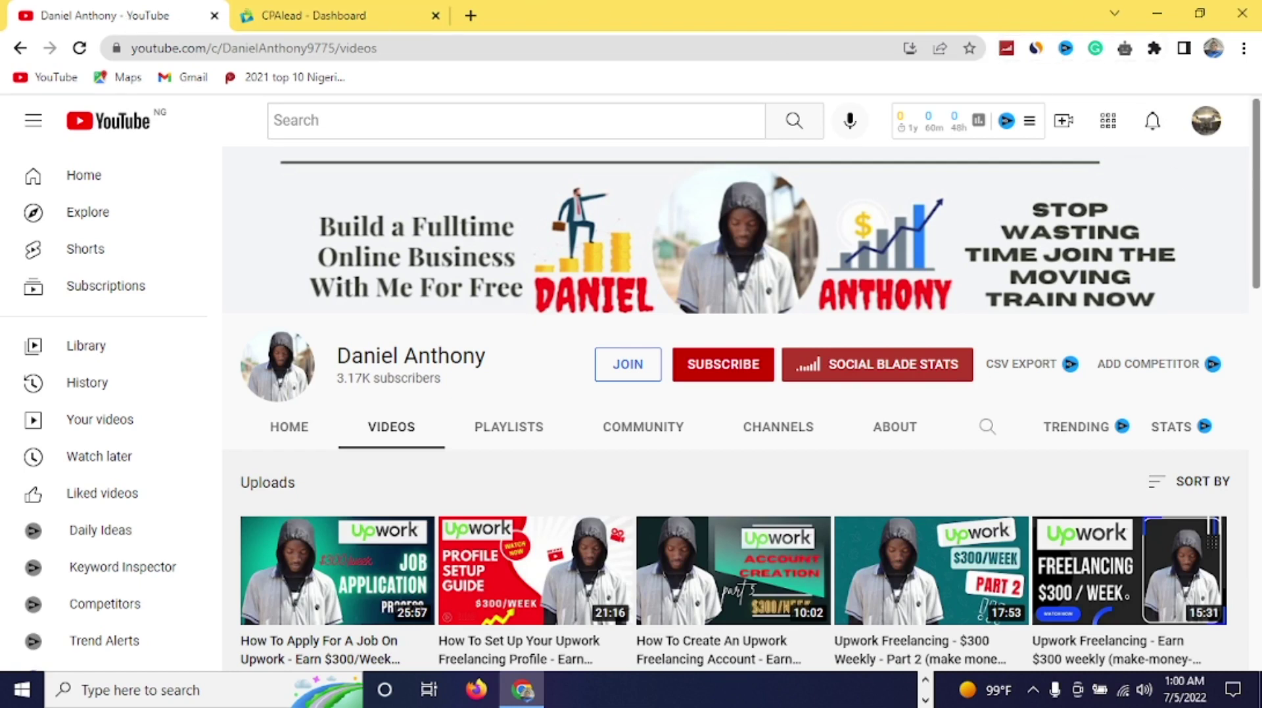
drag(1255, 227, 1254, 307)
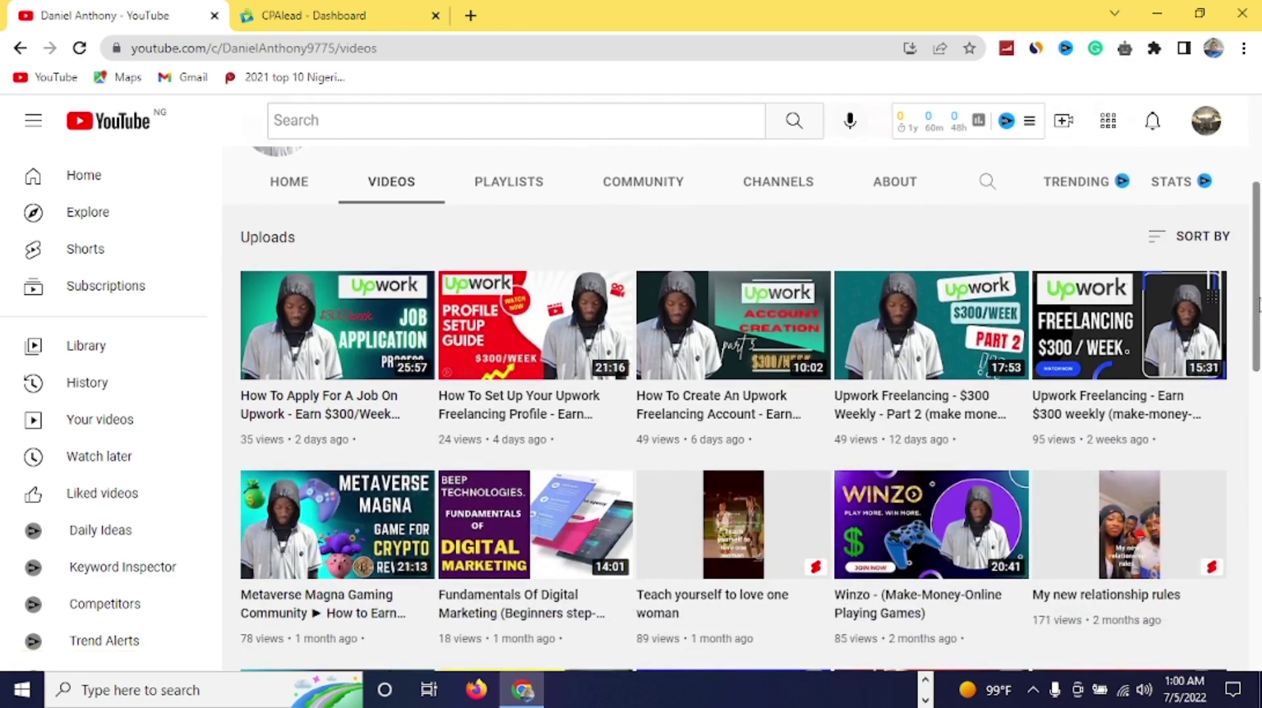
drag(1258, 304, 1254, 483)
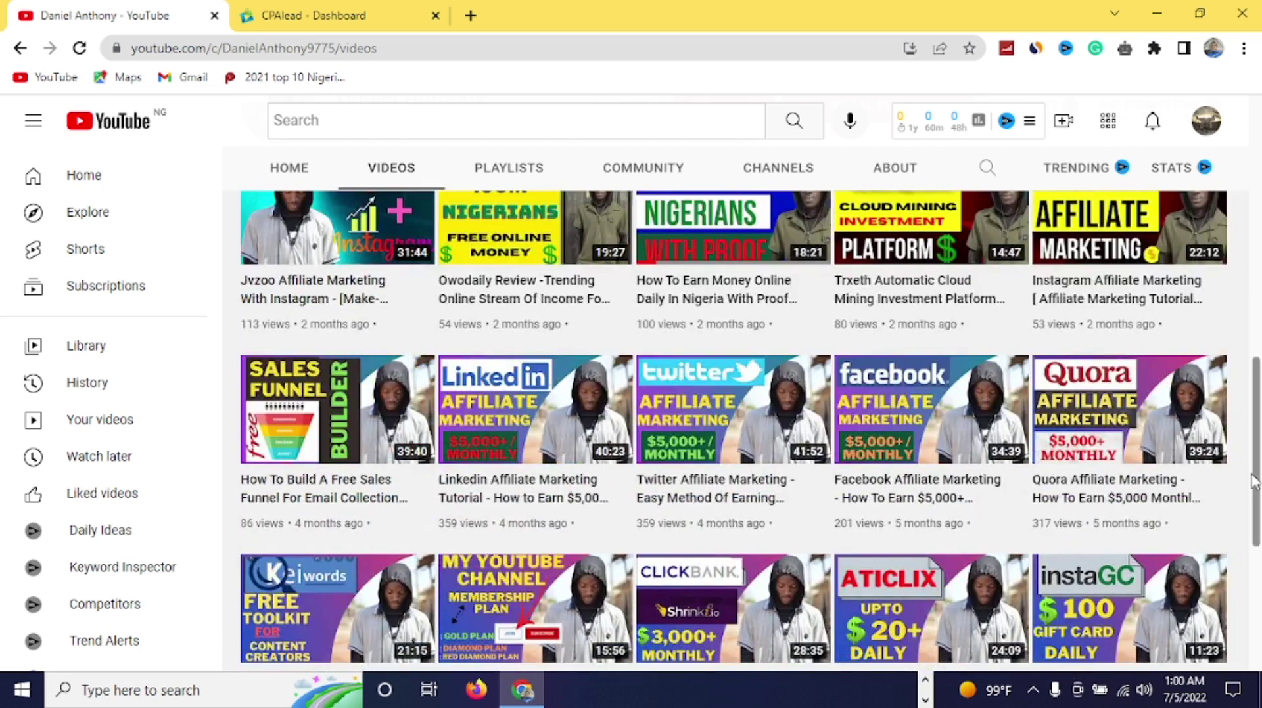
drag(1256, 483, 1256, 223)
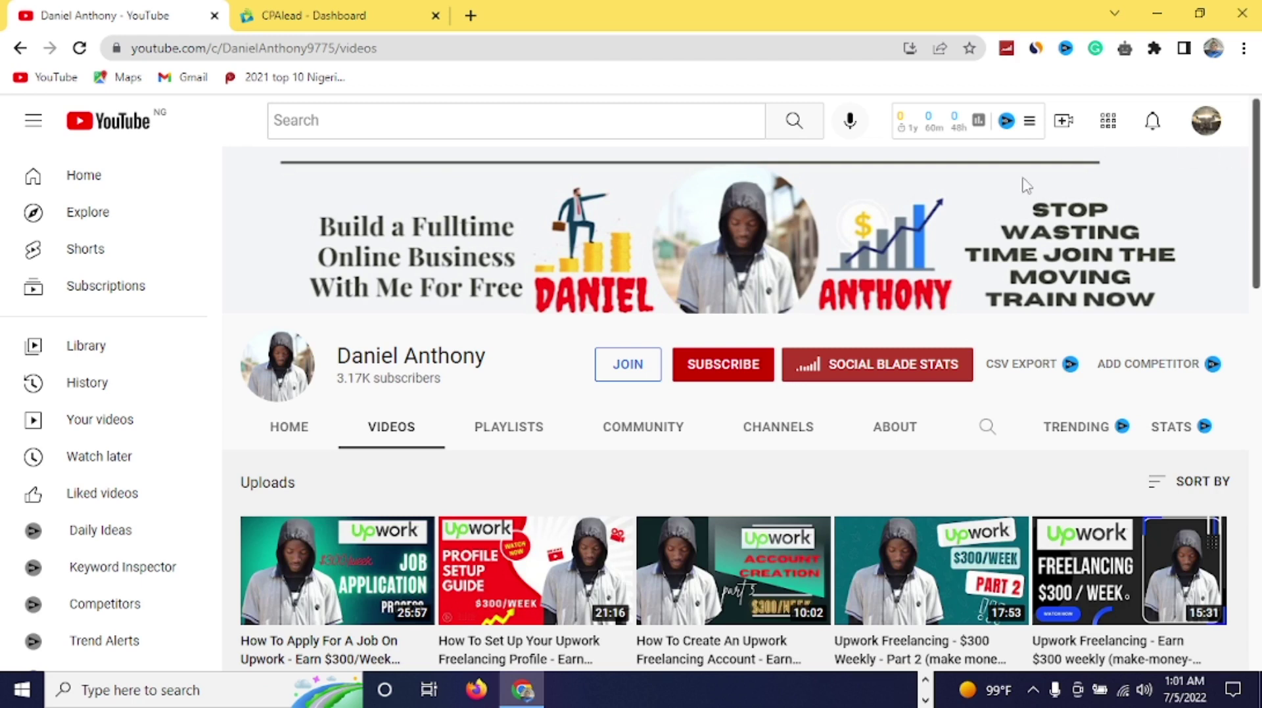
Step: Subscribe to the YouTube channel and turn on all of its notifications
click(723, 362)
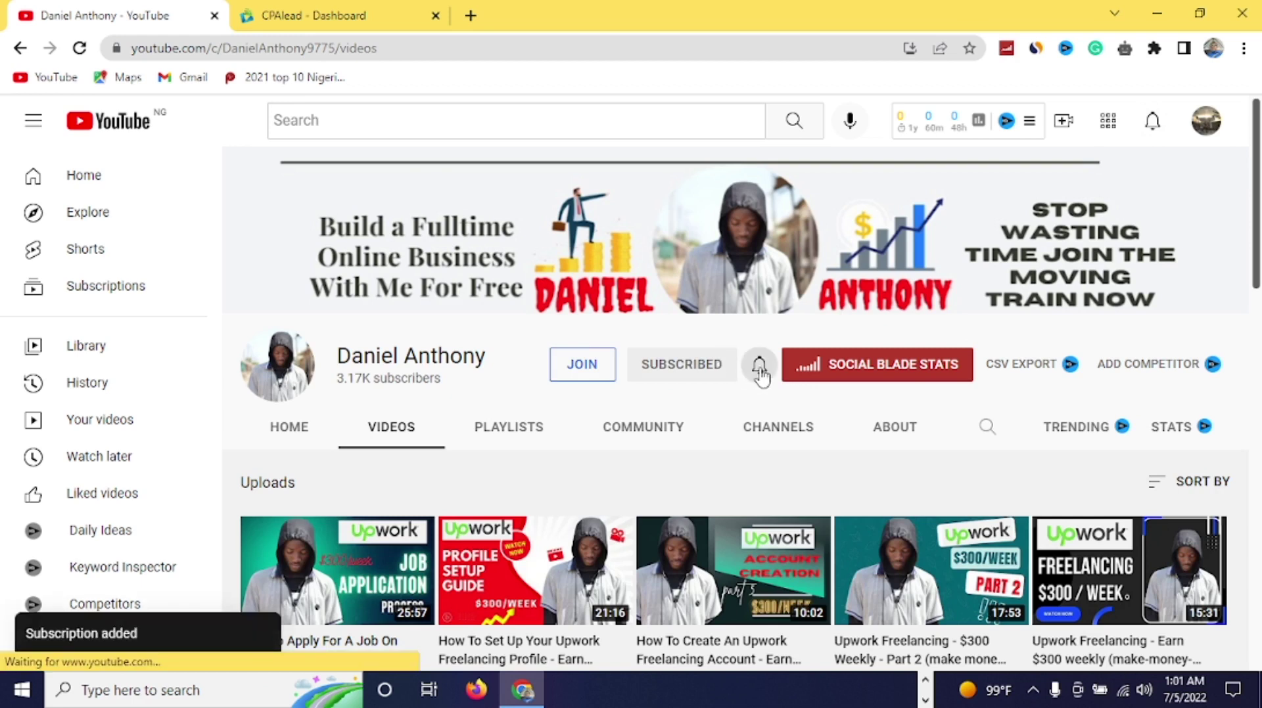
click(759, 367)
click(792, 407)
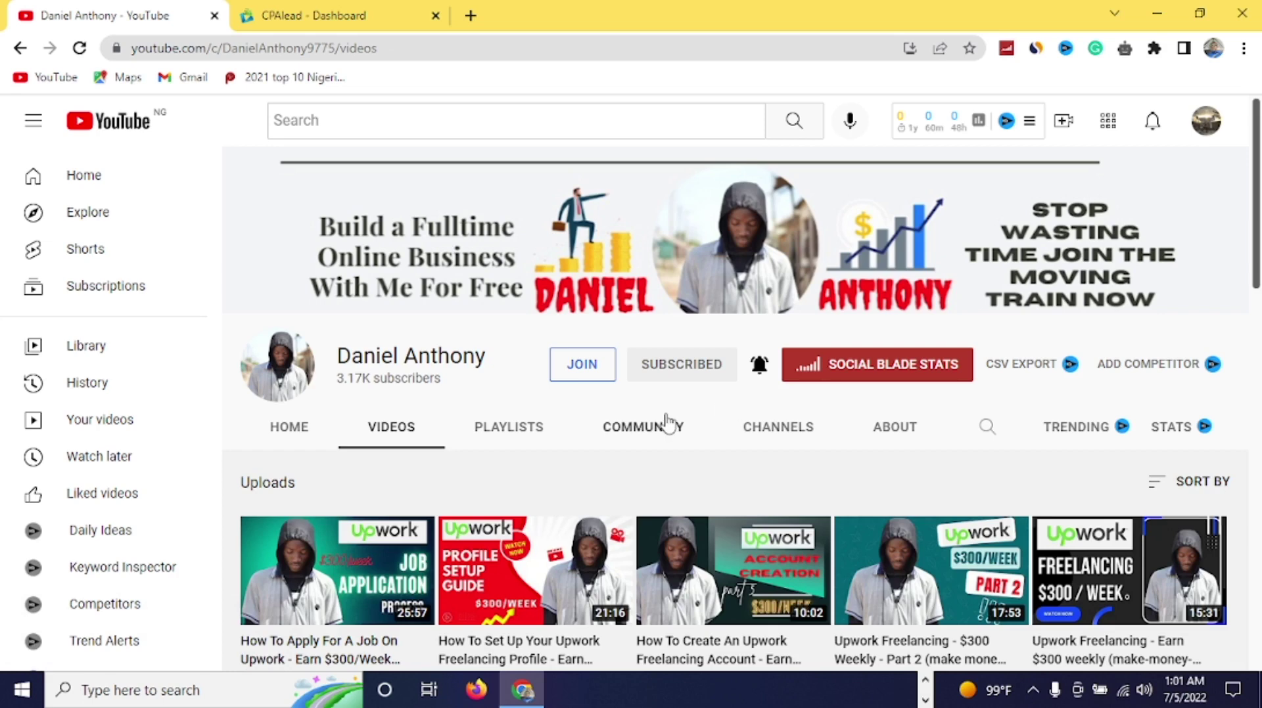
Step: View the channel's membership tiers and perks, and close the membership offer without joining
click(582, 366)
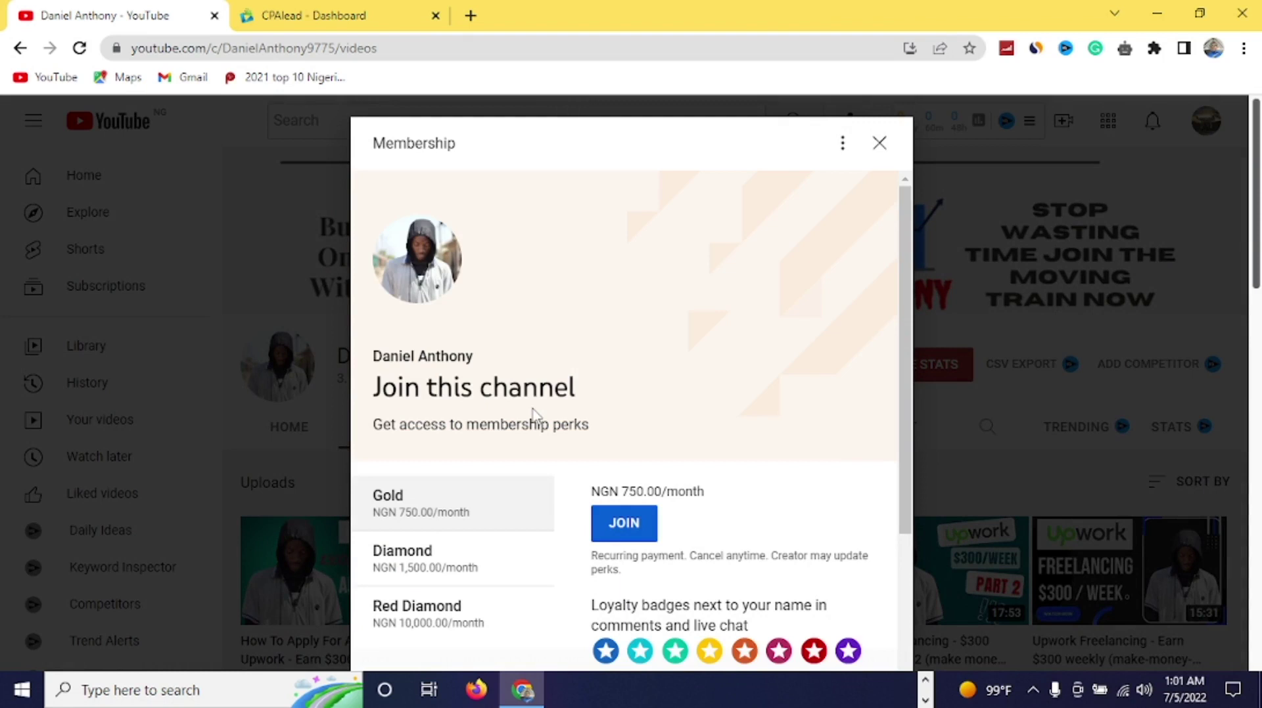
drag(907, 382, 891, 475)
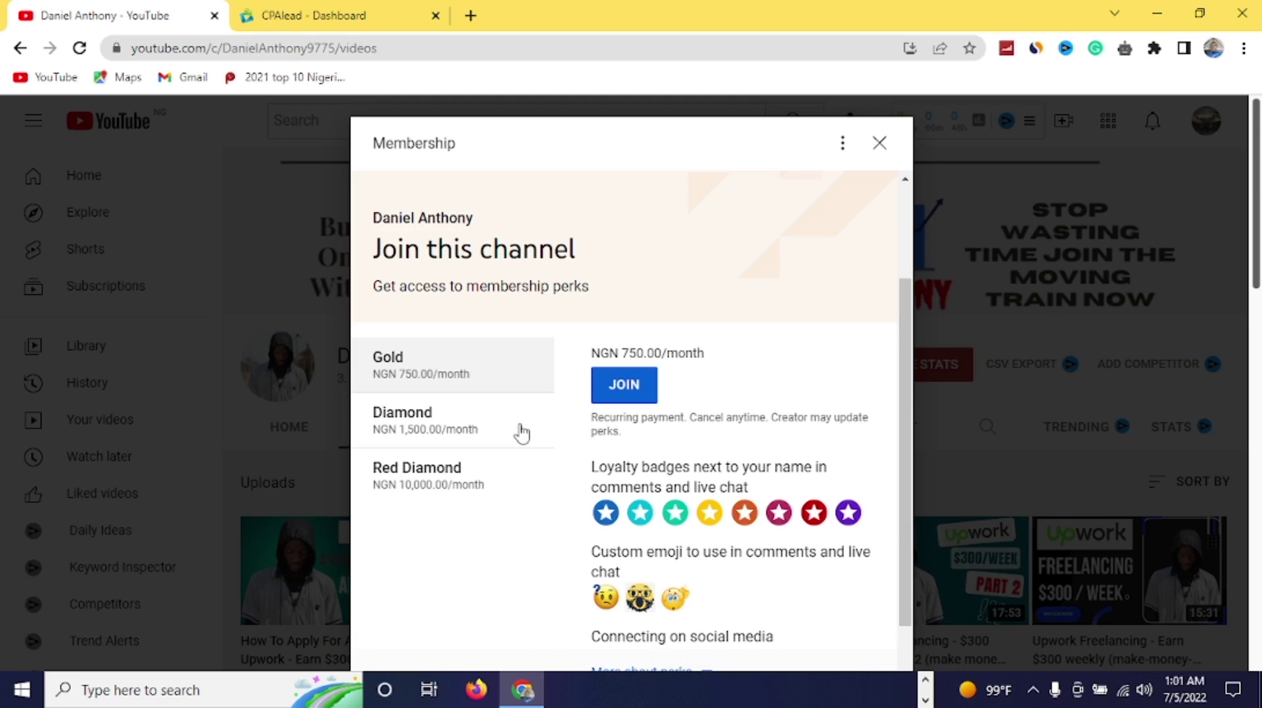
click(878, 144)
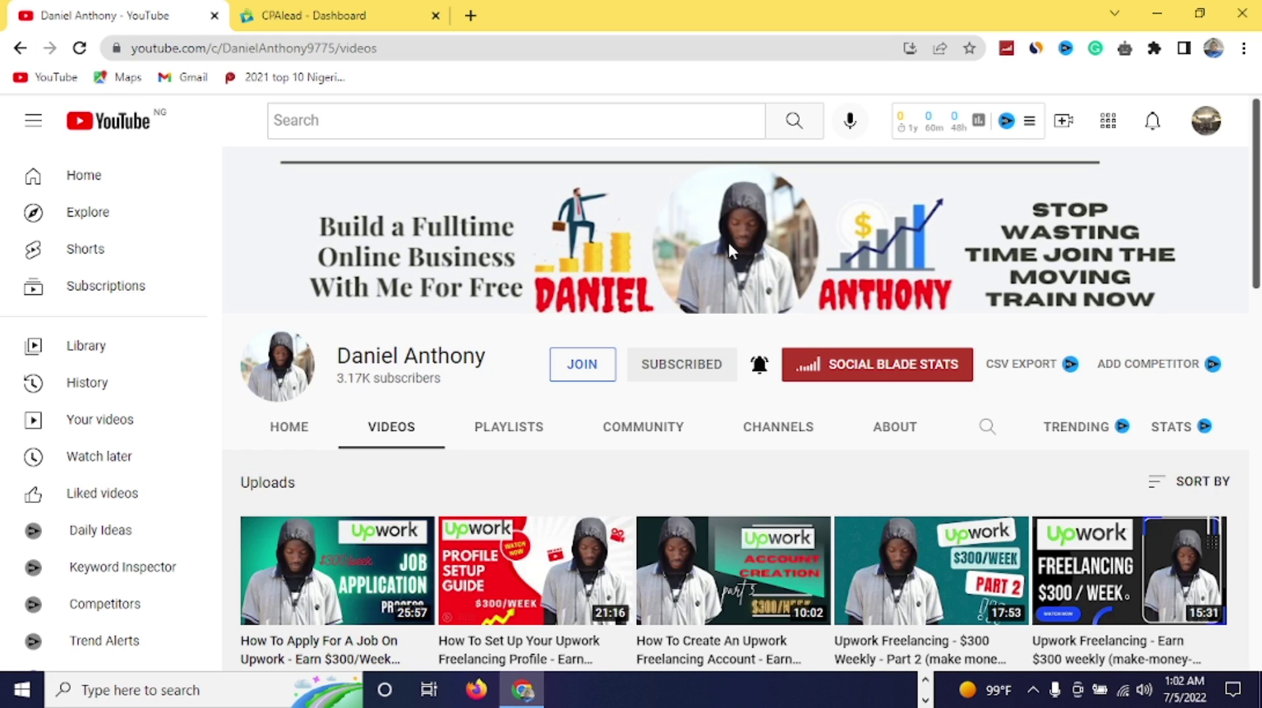
Step: Switch back to the CPAlead dashboard and open the account's Payments page
click(346, 20)
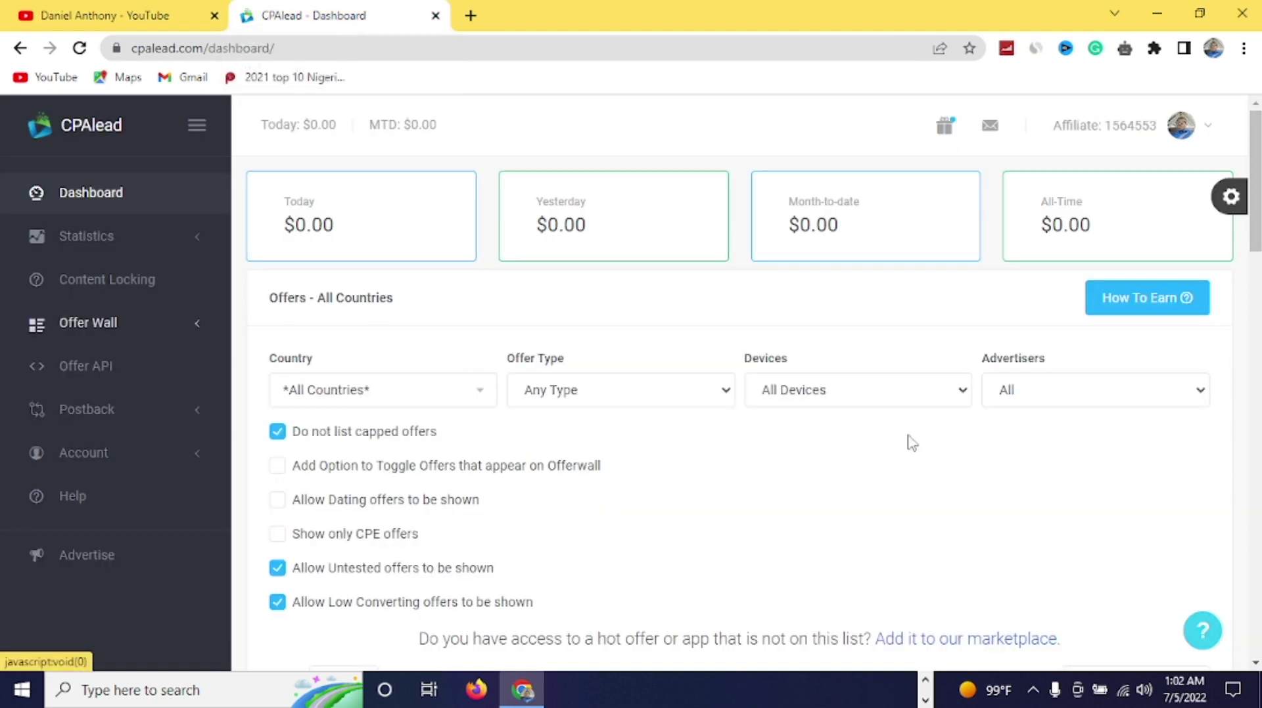
scroll(1246, 279, down, 3)
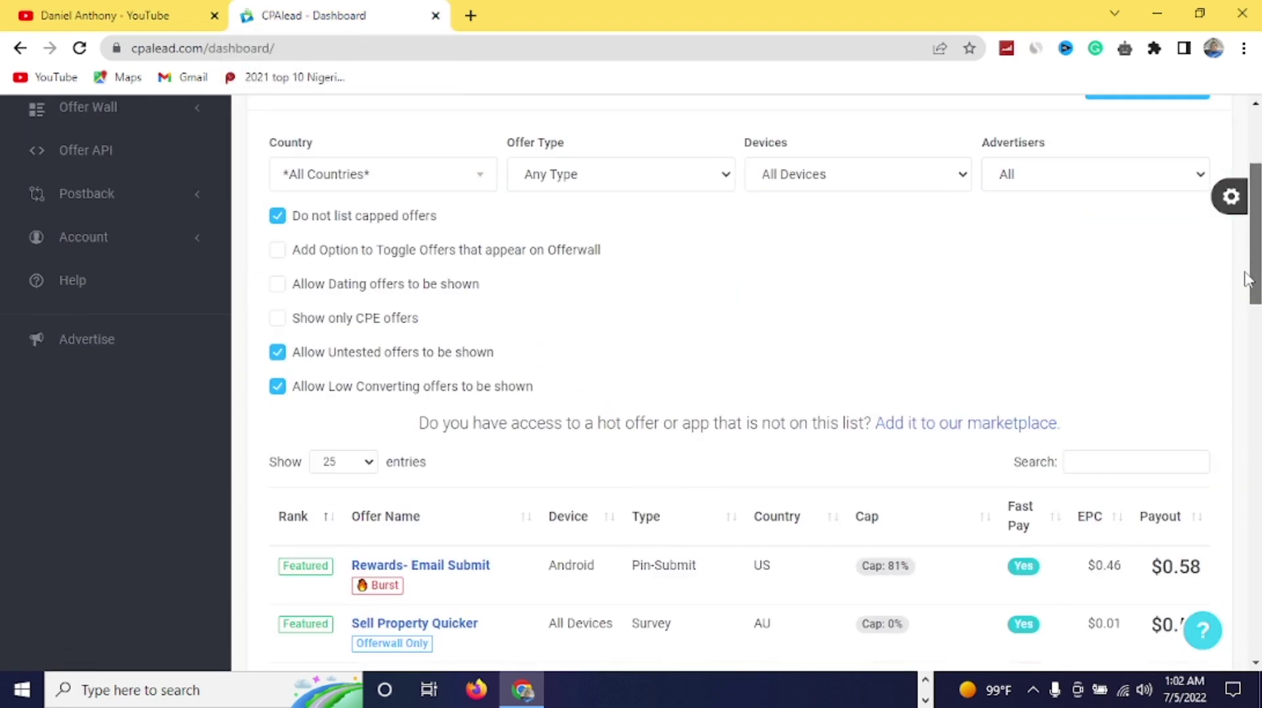
scroll(1246, 279, up, 2)
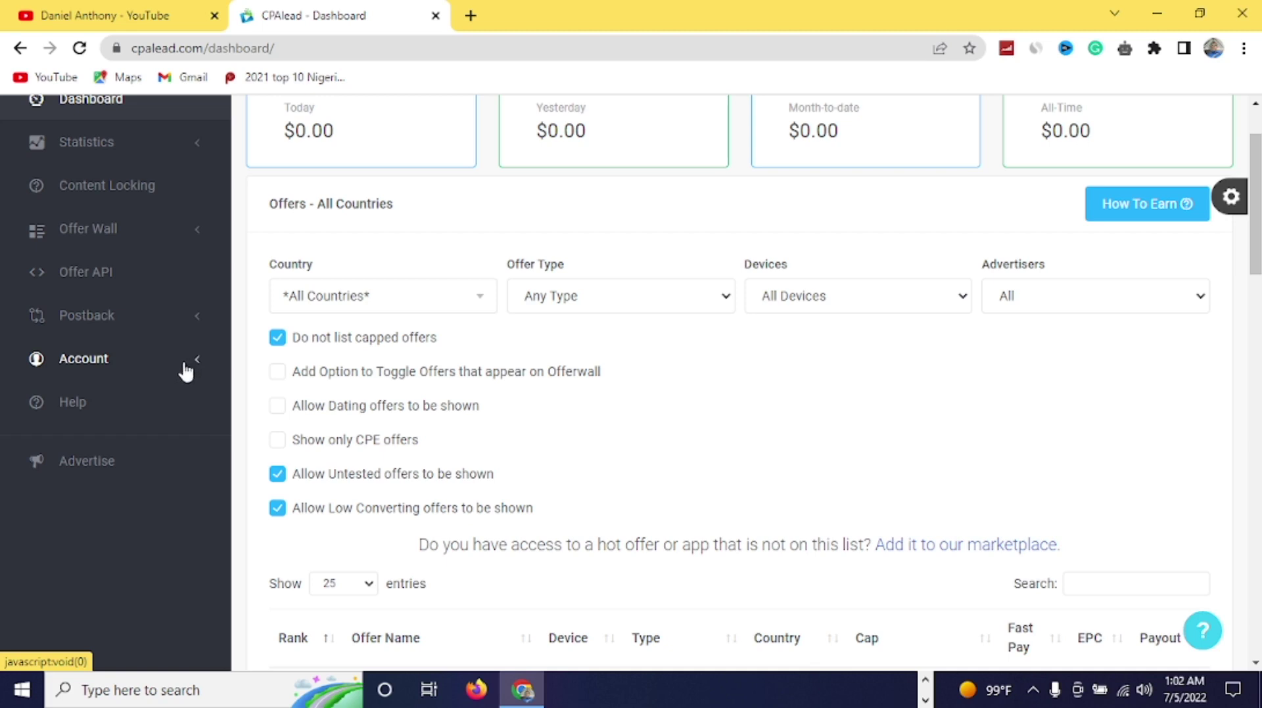
click(152, 368)
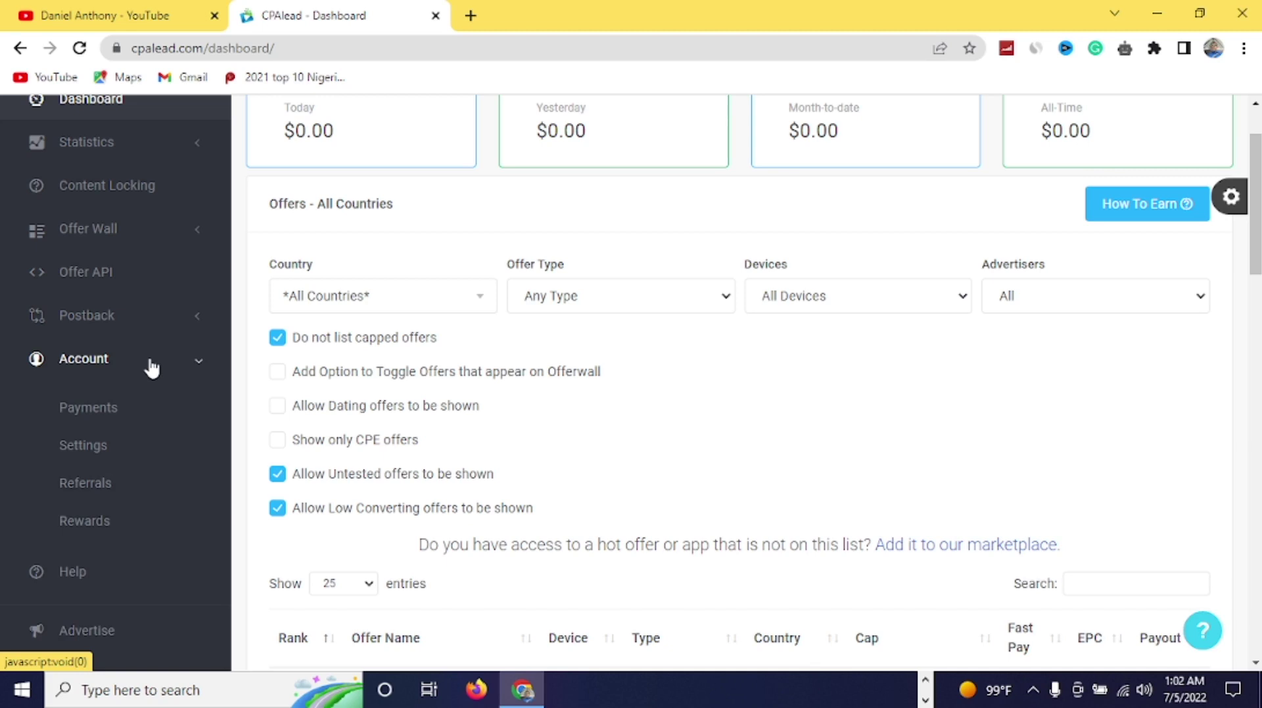
click(92, 411)
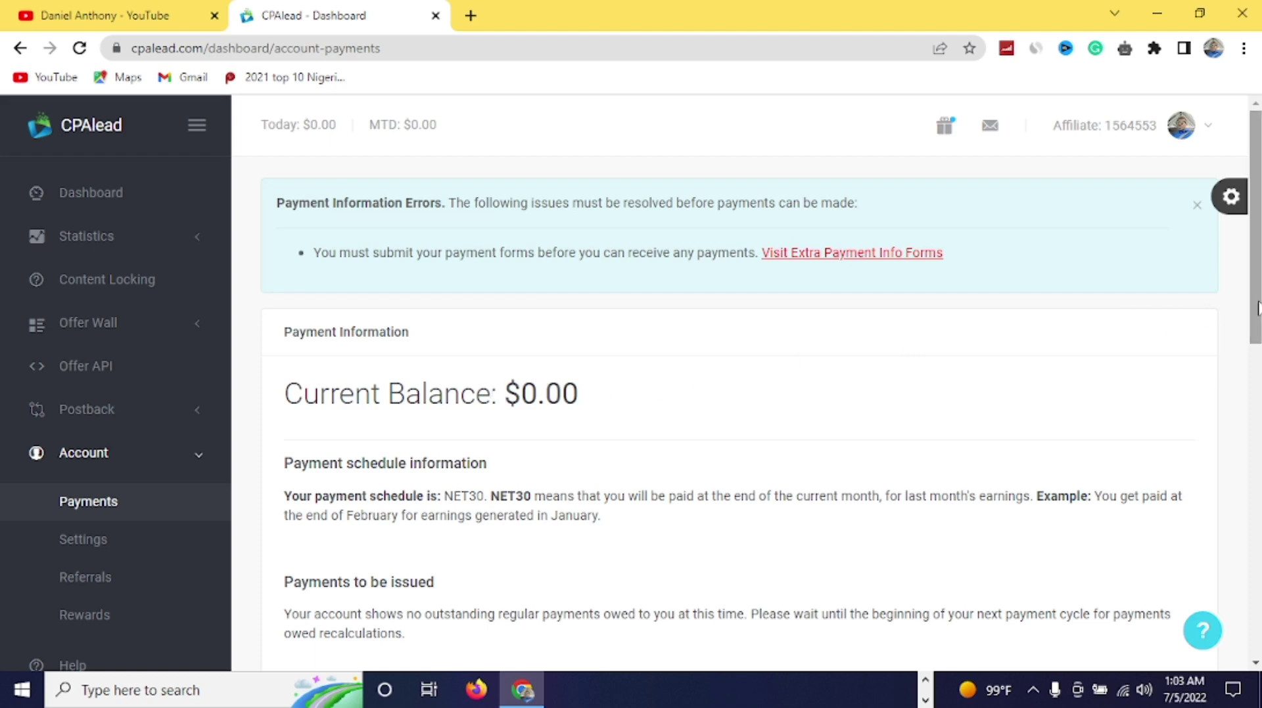
Step: Check the payment information and visit the Extra Payment Info Forms referenced in the payment error notice
drag(1257, 309, 1248, 331)
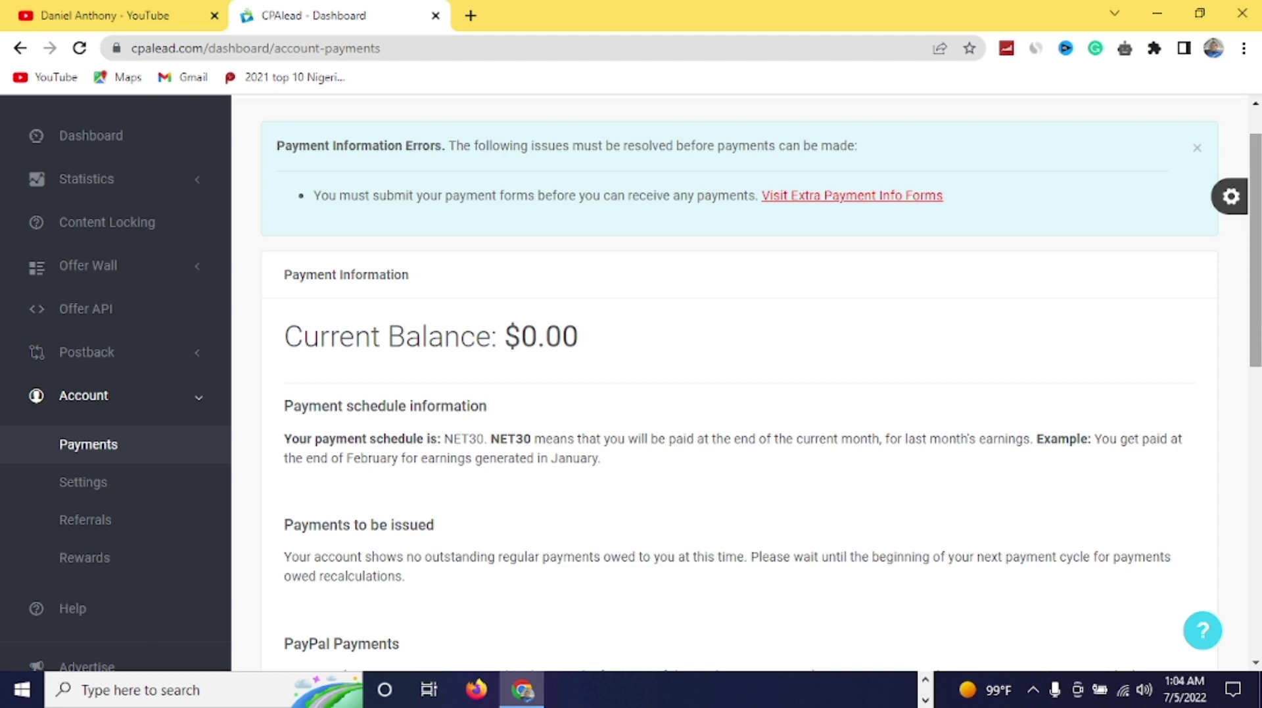
mouse_move(1252, 355)
mouse_down()
mouse_move(1252, 493)
mouse_move(1252, 333)
mouse_up()
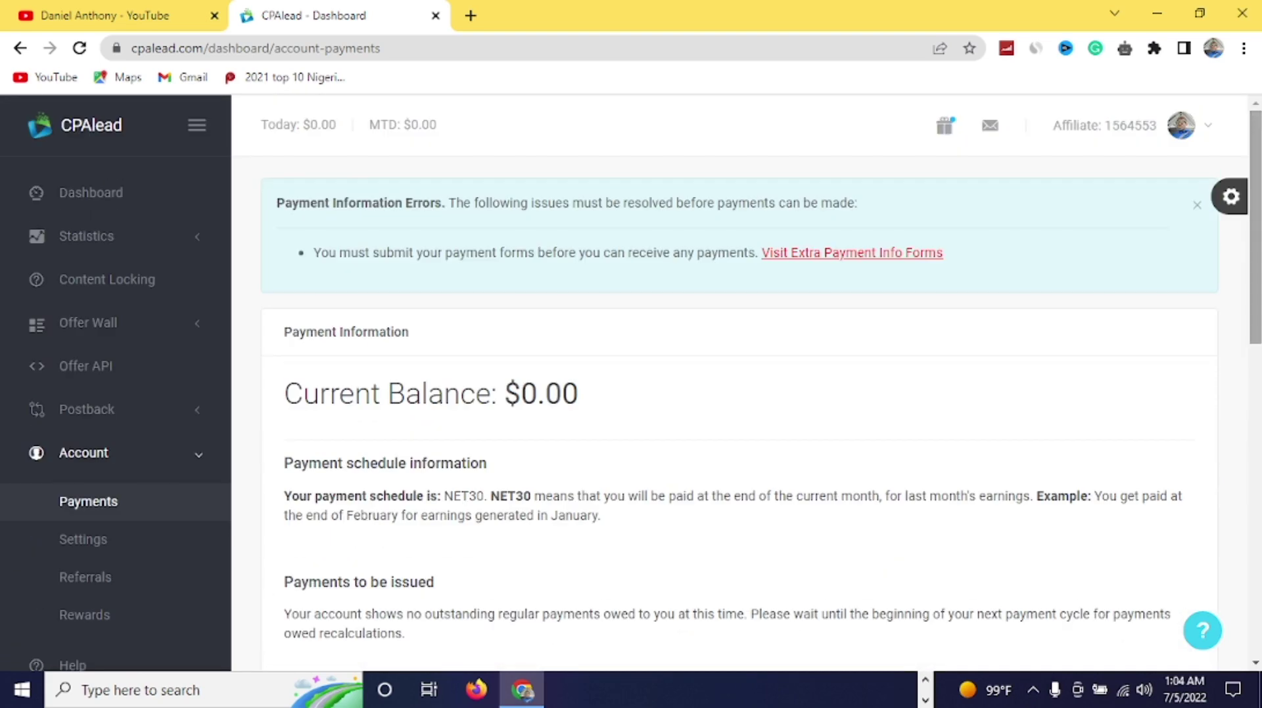
click(827, 263)
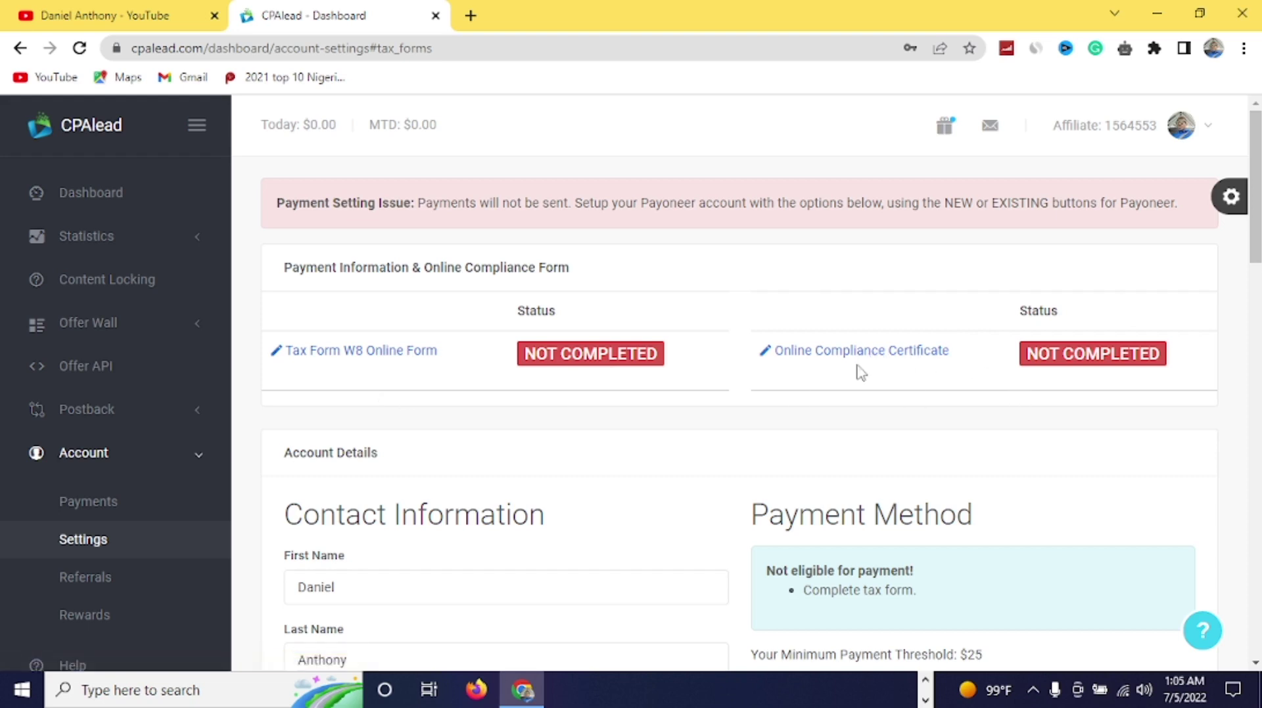
Step: Examine the account settings, covering the contact information, the minimum payment amounts per method and the Payoneer section
mouse_move(1254, 255)
mouse_down()
mouse_move(1255, 358)
mouse_move(1255, 278)
mouse_up()
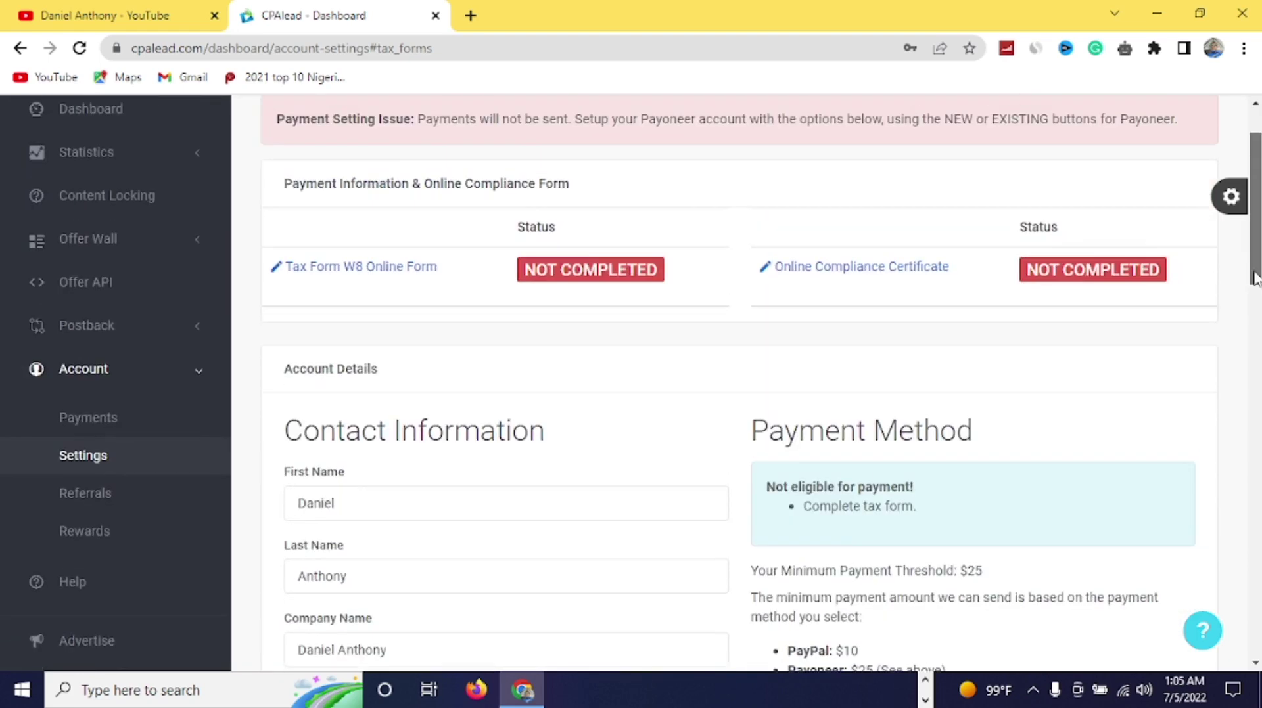
drag(1255, 279, 1255, 316)
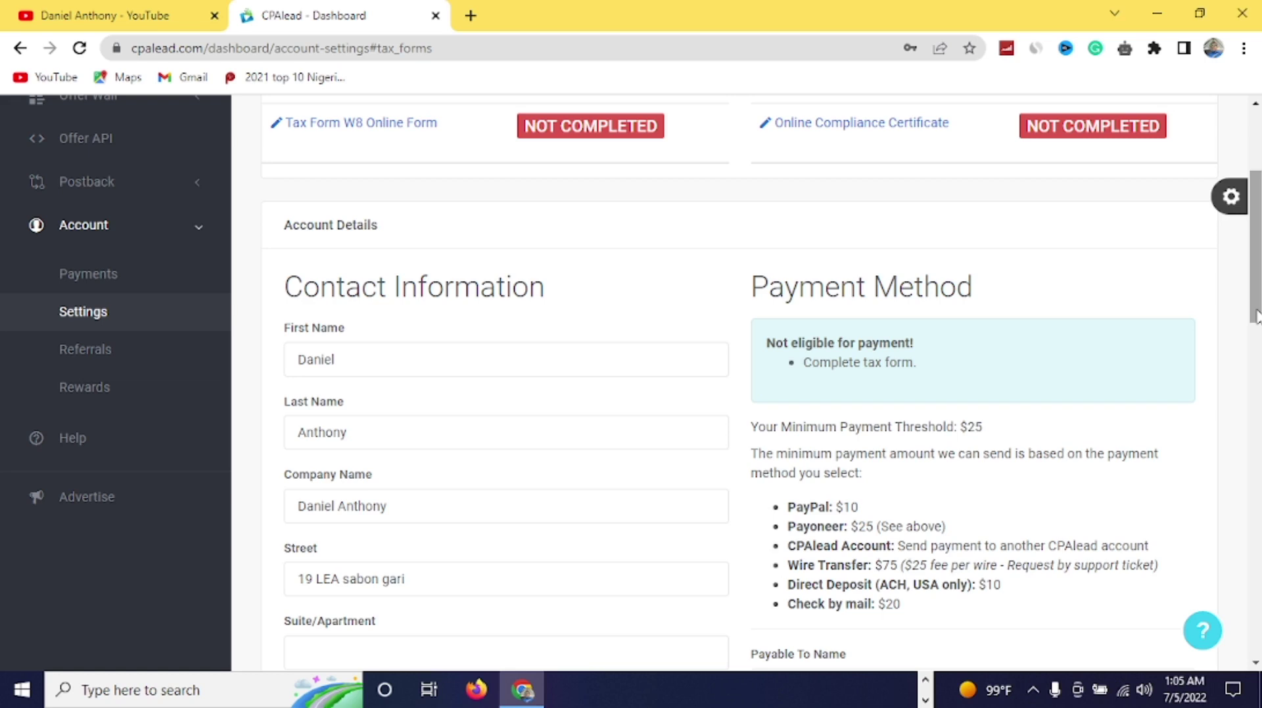
mouse_move(1257, 312)
mouse_down()
mouse_move(1255, 339)
mouse_move(1254, 326)
mouse_up()
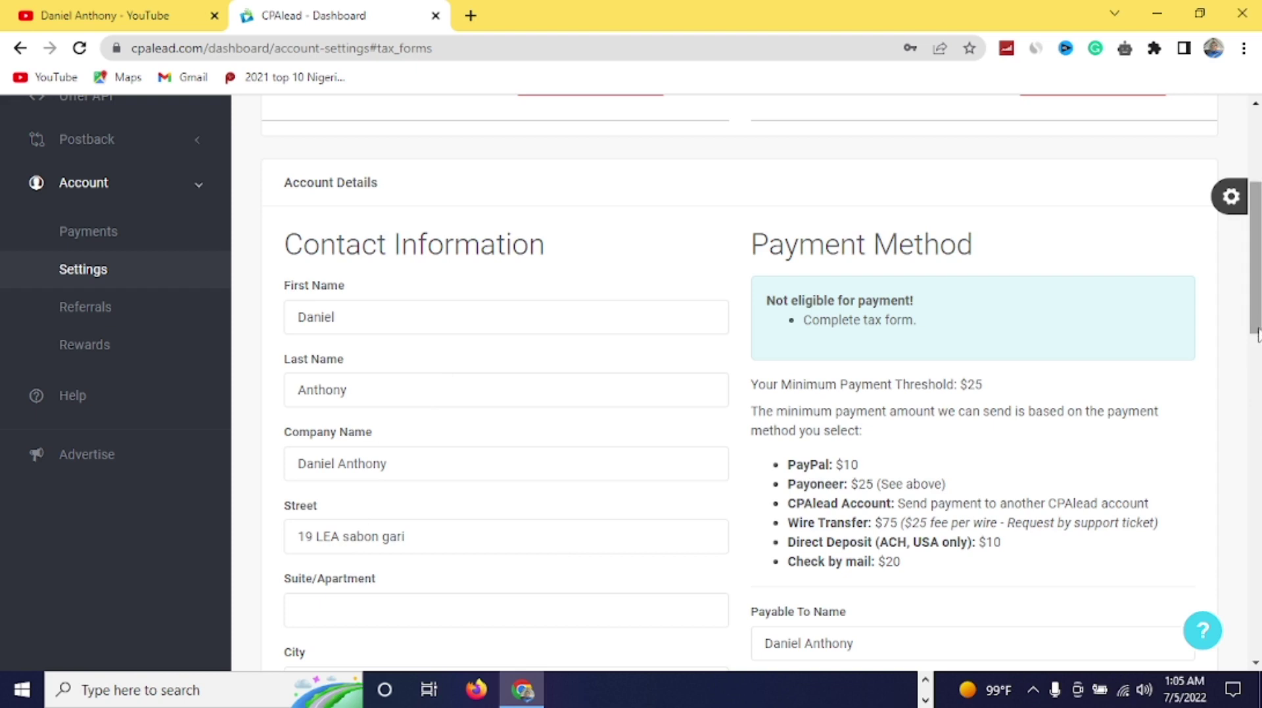
drag(1259, 335, 1242, 372)
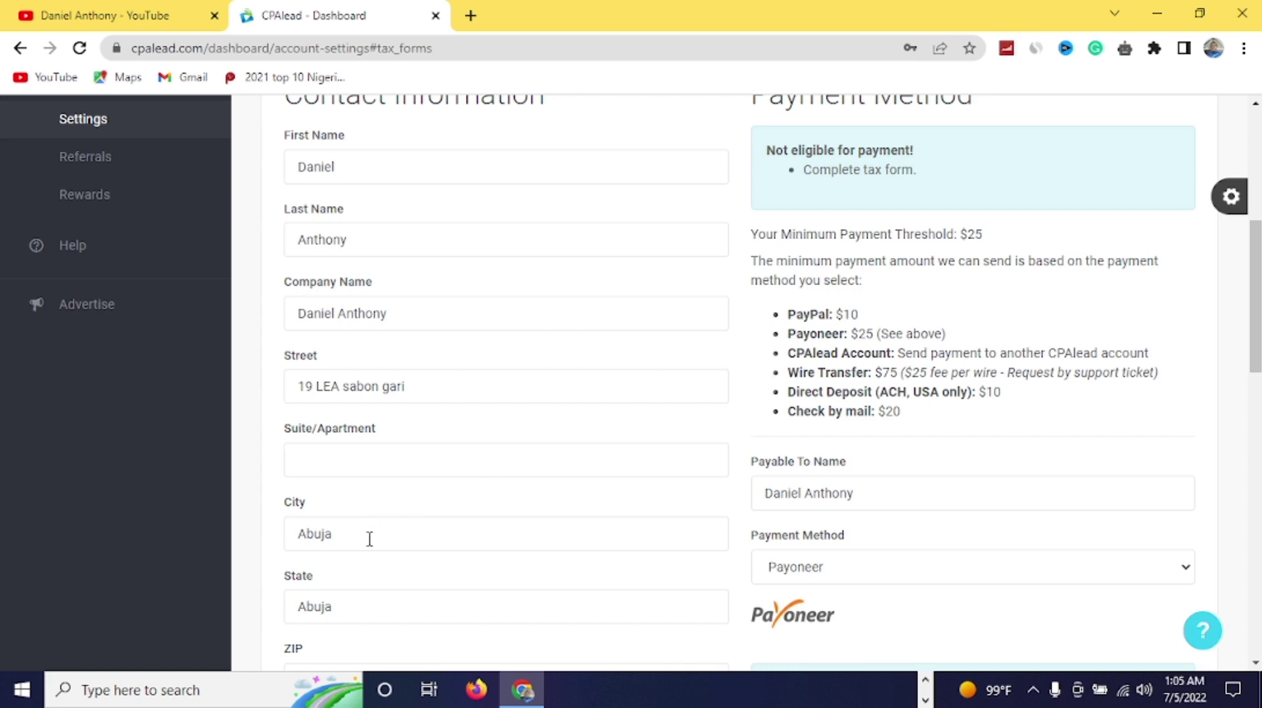
scroll(770, 448, down, 3)
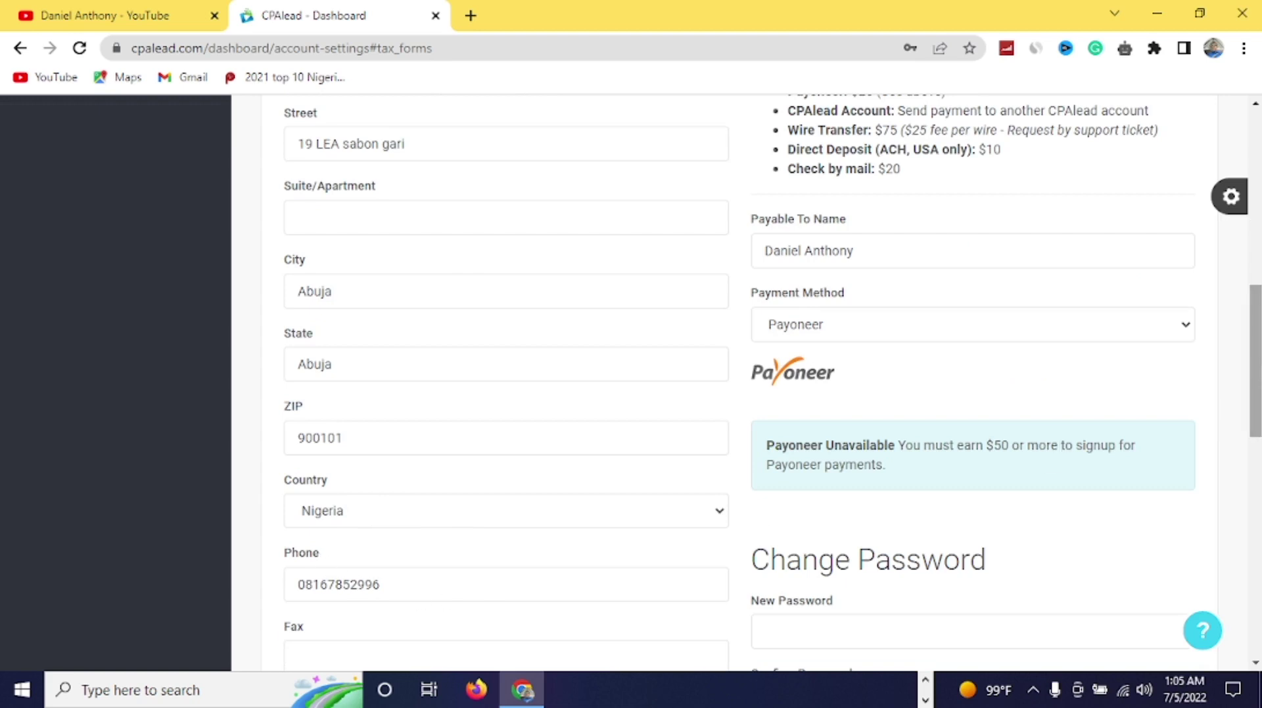
scroll(1258, 366, down, 1)
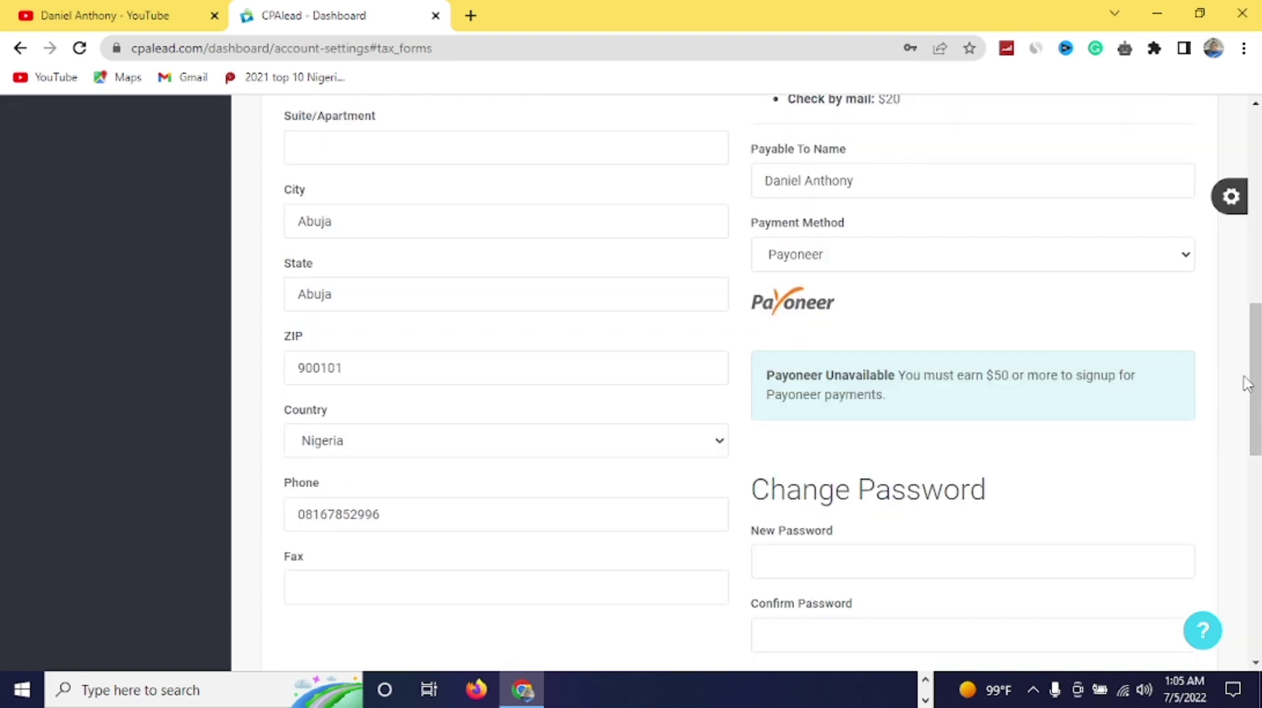
drag(1256, 416, 1256, 357)
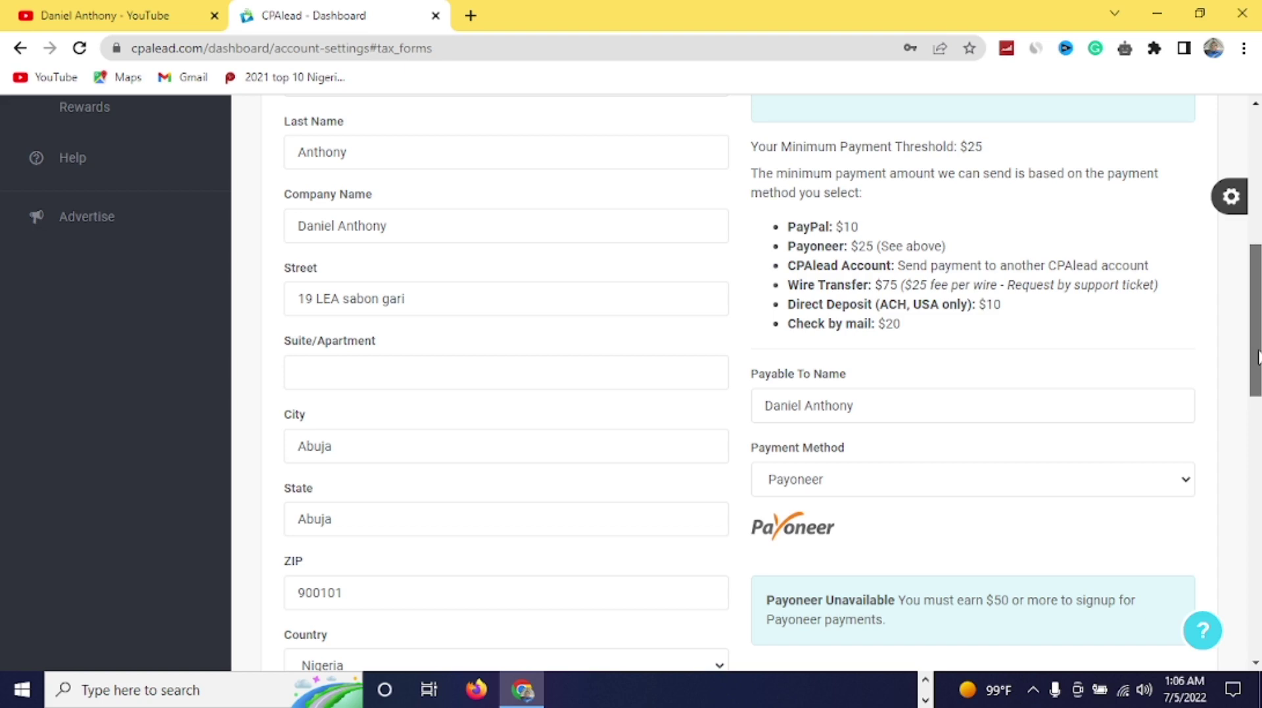
scroll(1256, 358, up, 2)
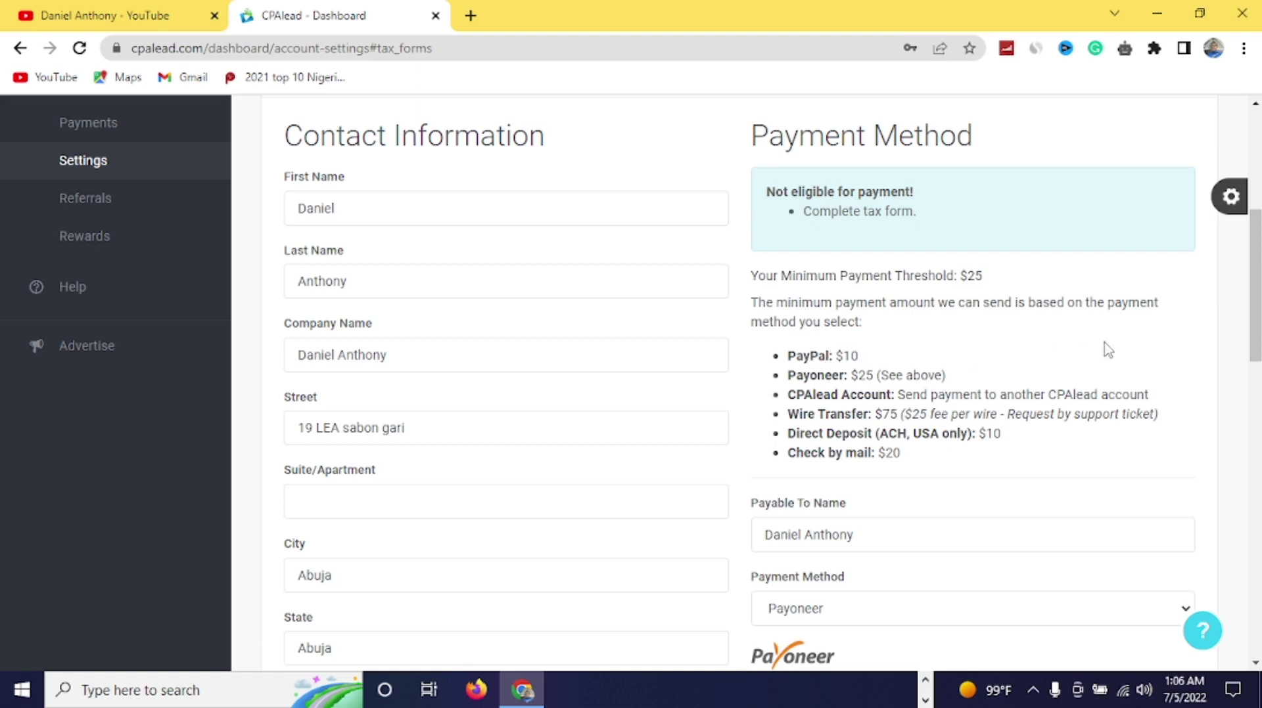
drag(1256, 322, 1229, 341)
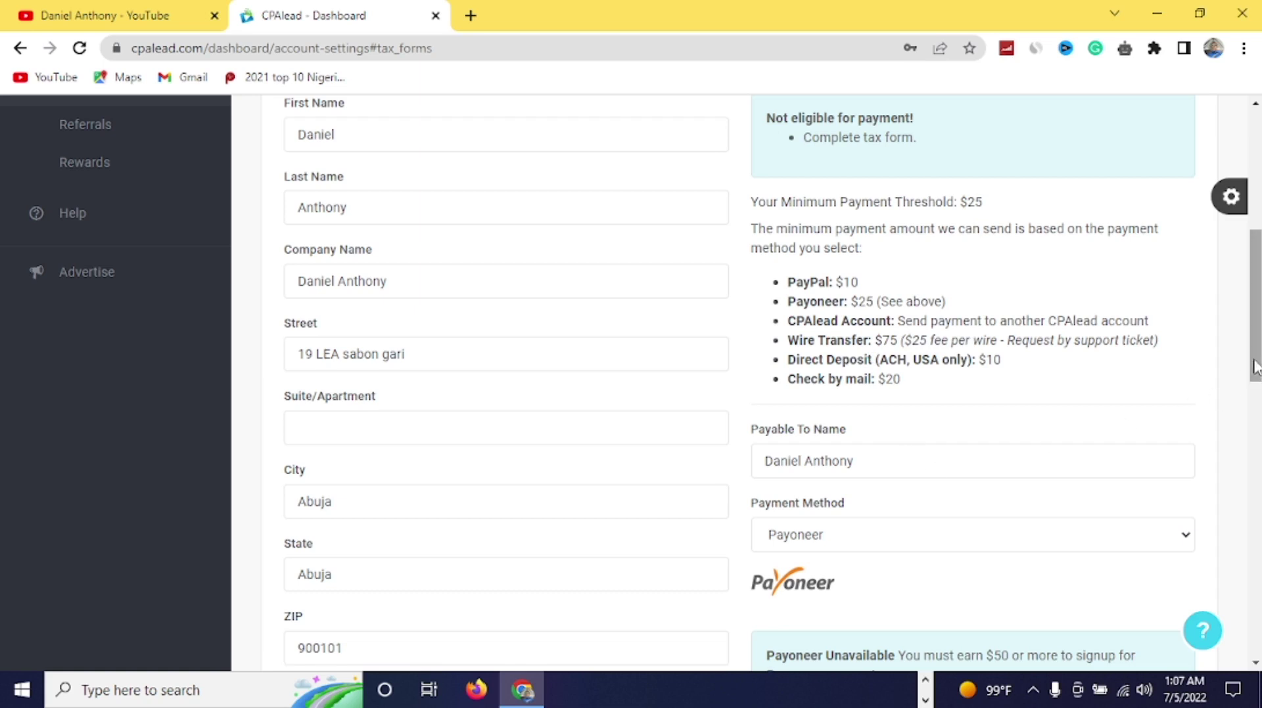
drag(1254, 367, 1256, 396)
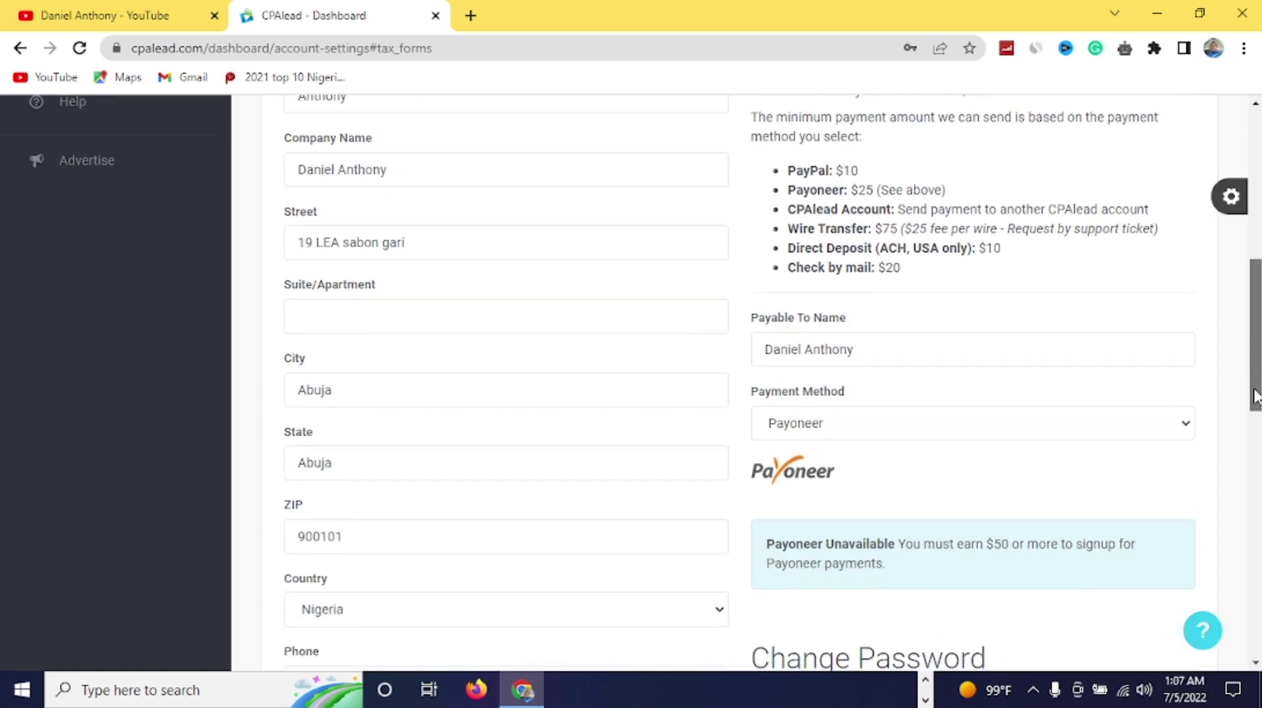
Step: Examine the available payment method options without changing the selection, and view the remaining account settings
click(1162, 426)
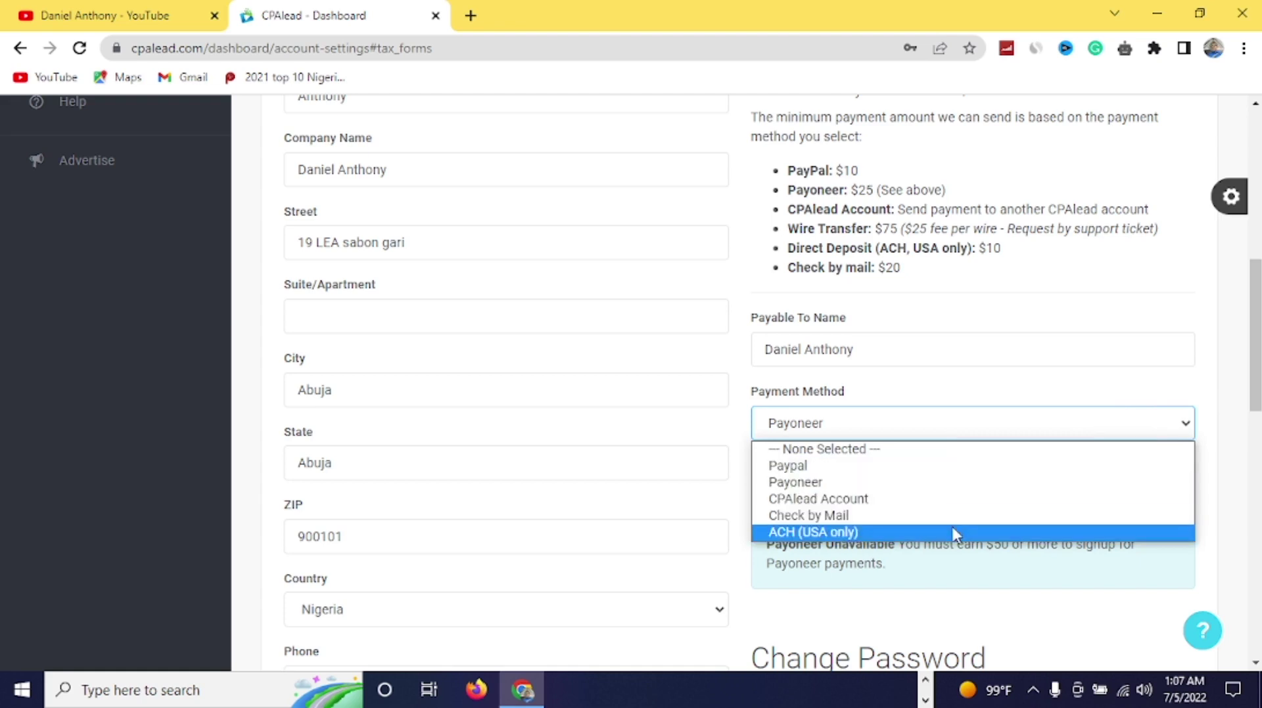
click(1255, 400)
drag(1255, 401, 1254, 427)
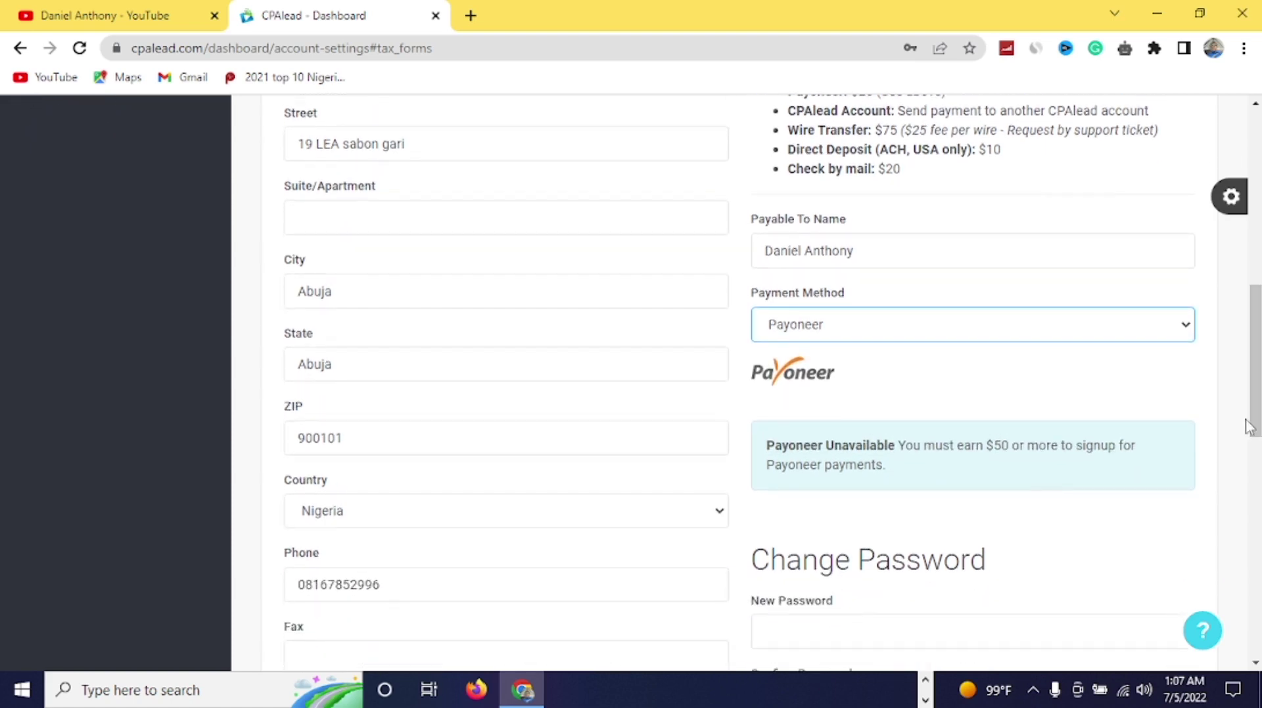
click(1139, 325)
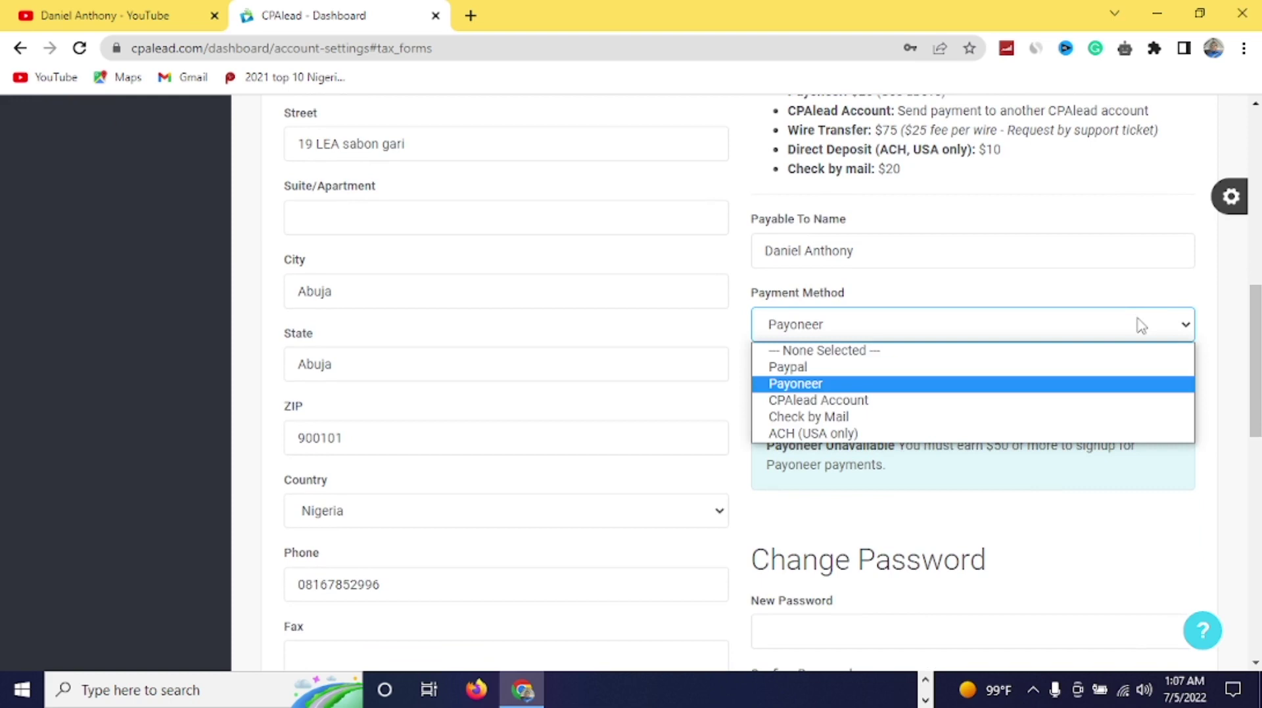
click(1257, 348)
drag(1257, 348, 1247, 395)
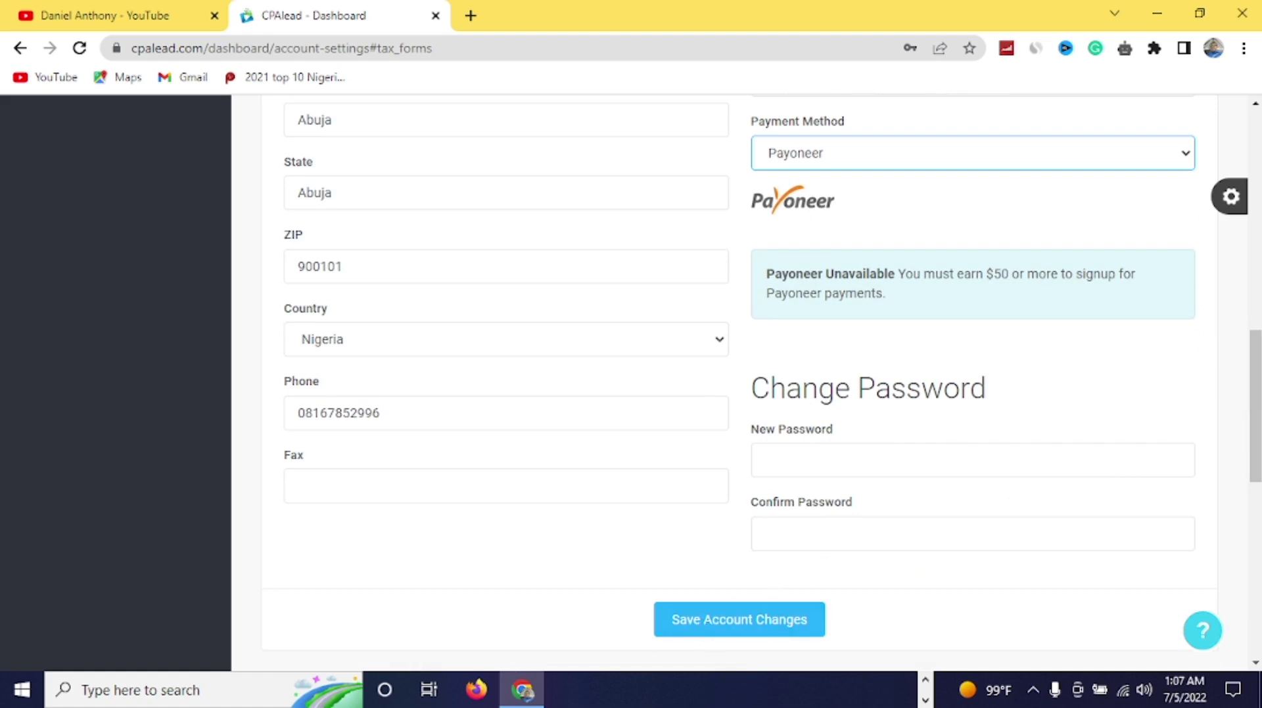
Step: Open the Tax Form W8 Online Form and look over its name, beneficial owner, residence and mailing address sections
drag(1257, 470, 1256, 249)
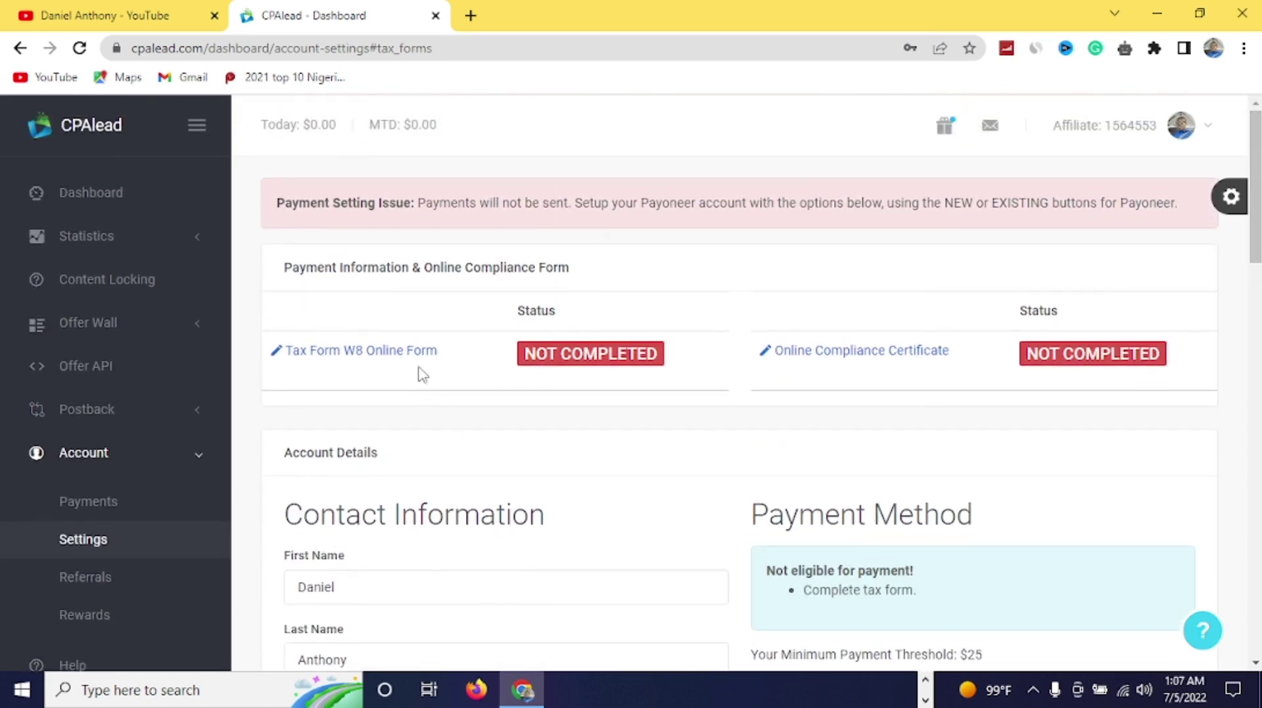
click(367, 354)
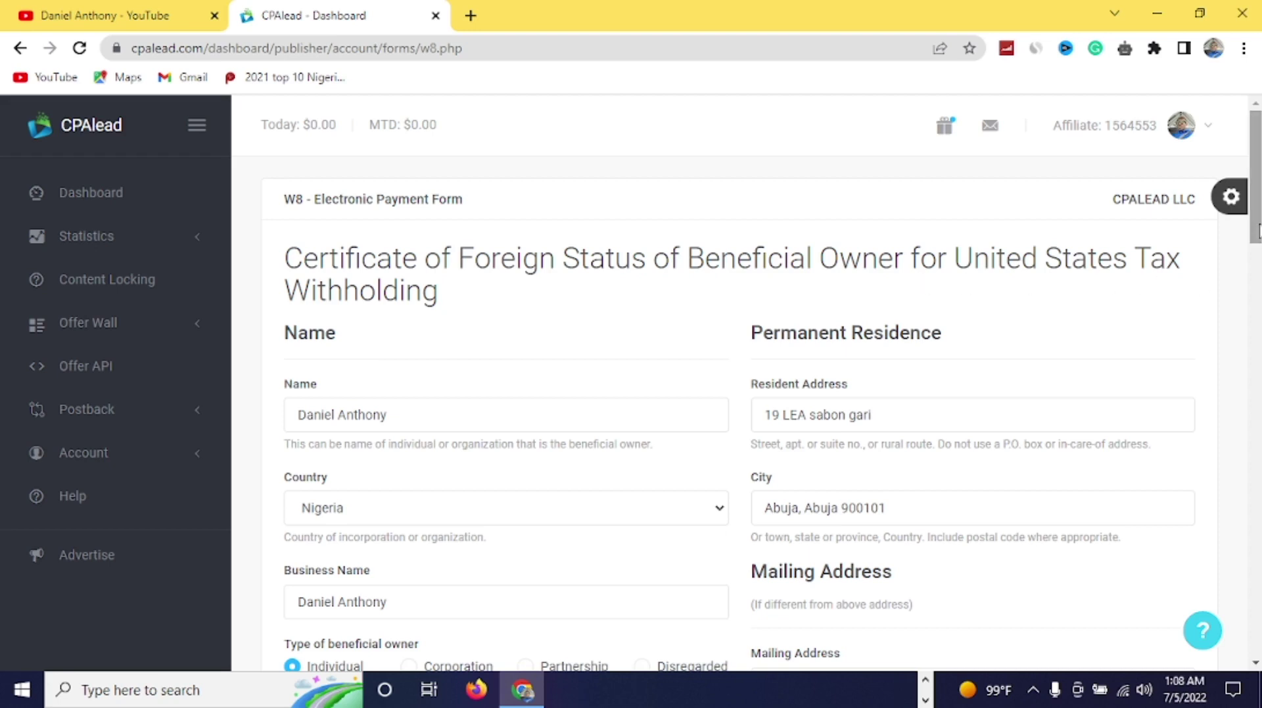
drag(1253, 226, 1251, 246)
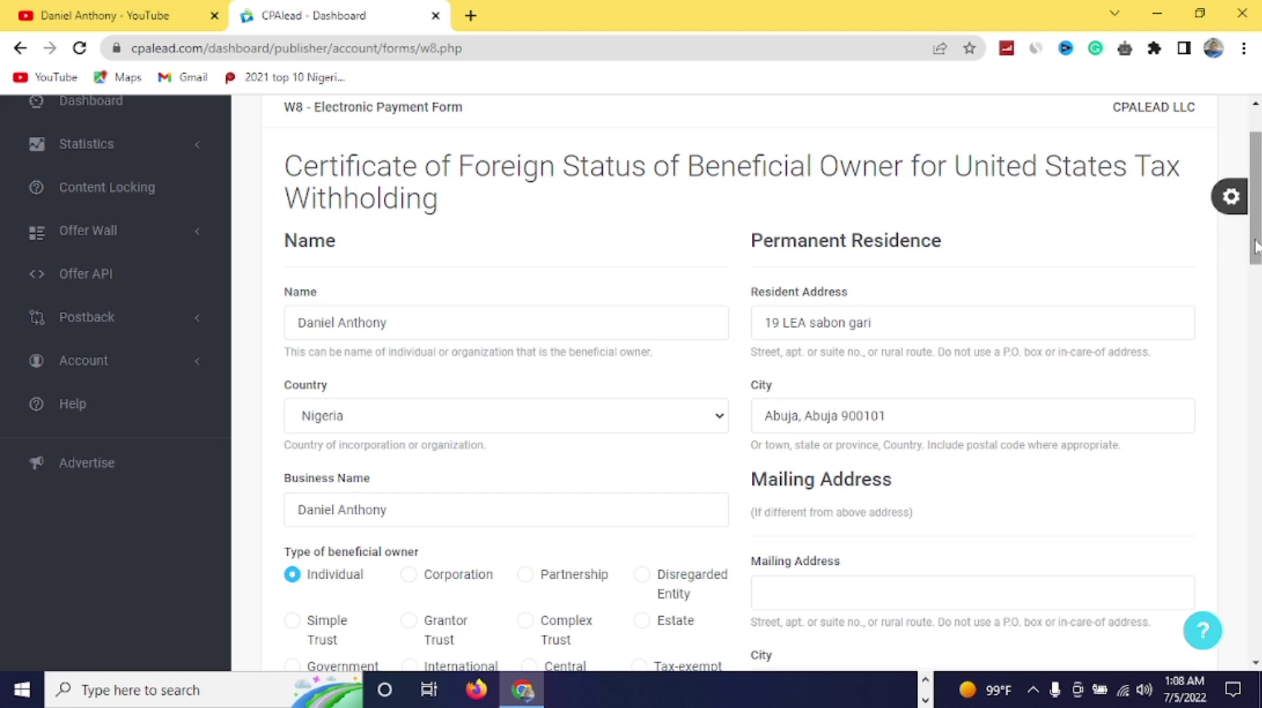
drag(1255, 248, 1255, 276)
scroll(1209, 263, up, 1)
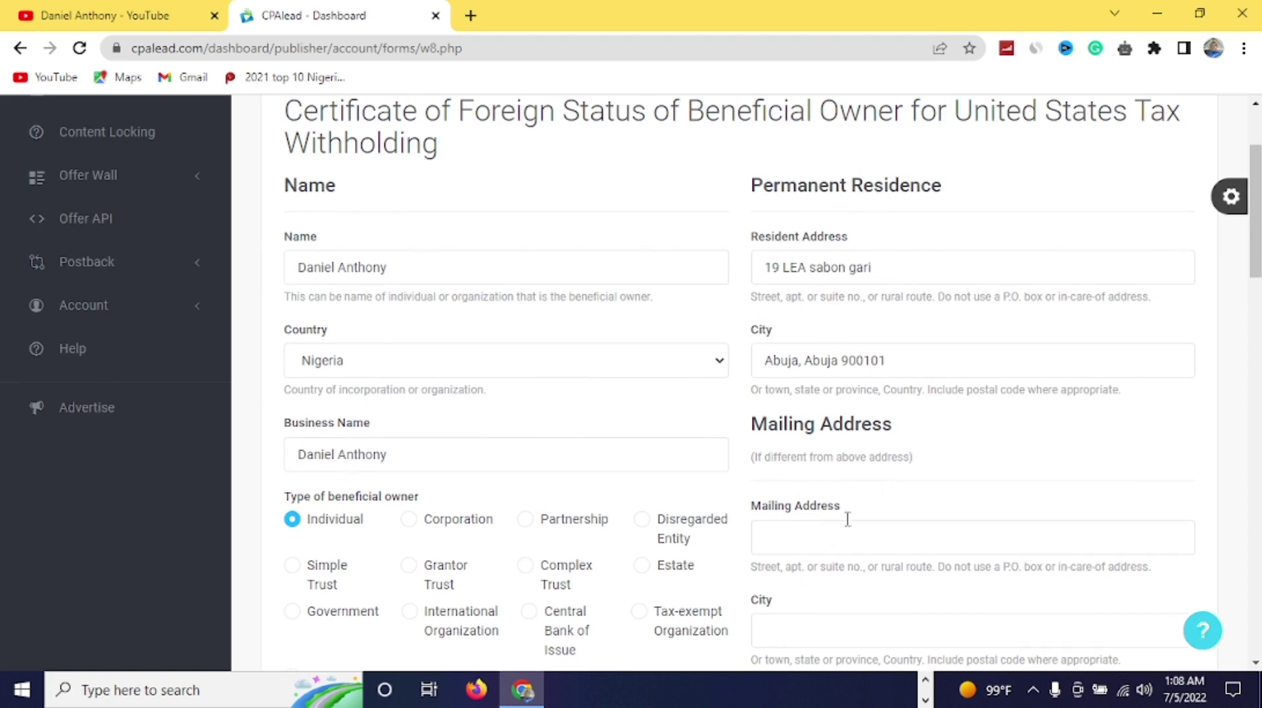
Step: In the tax treaty claim section, enter Nigeria as the beneficial owner's country of residence and tick that residency certification
drag(1247, 283, 1234, 335)
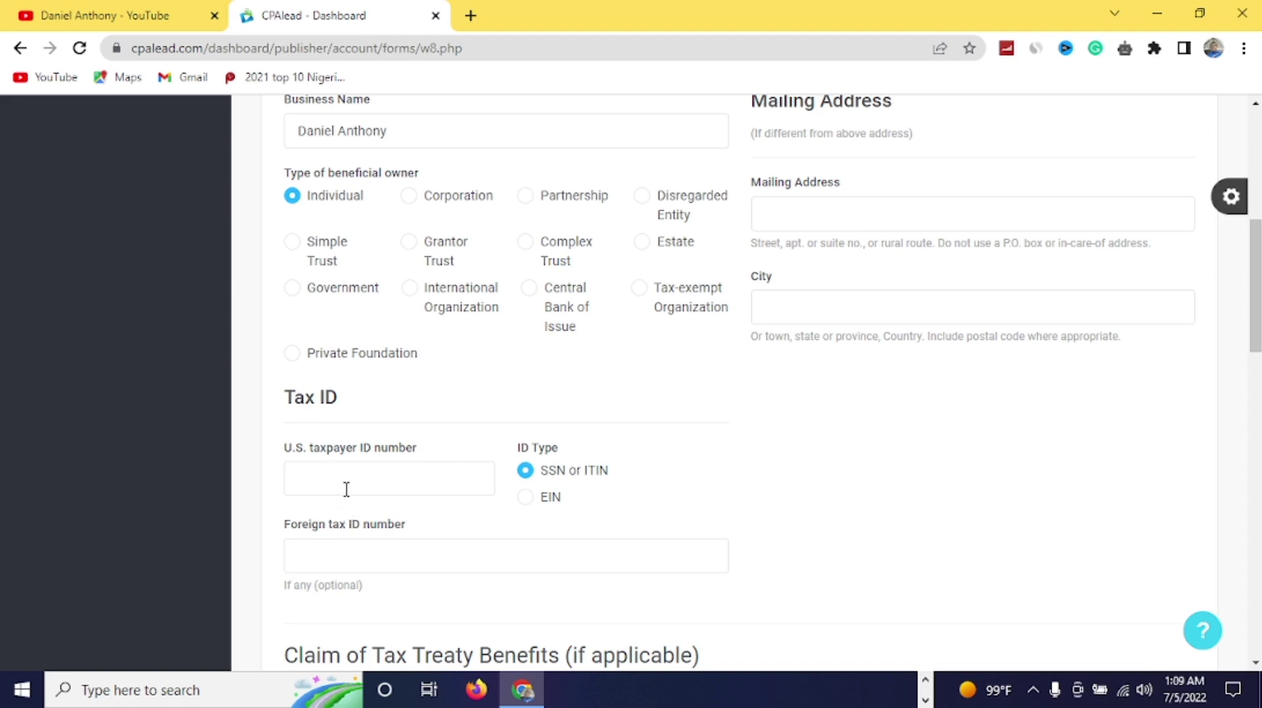
scroll(382, 345, down, 5)
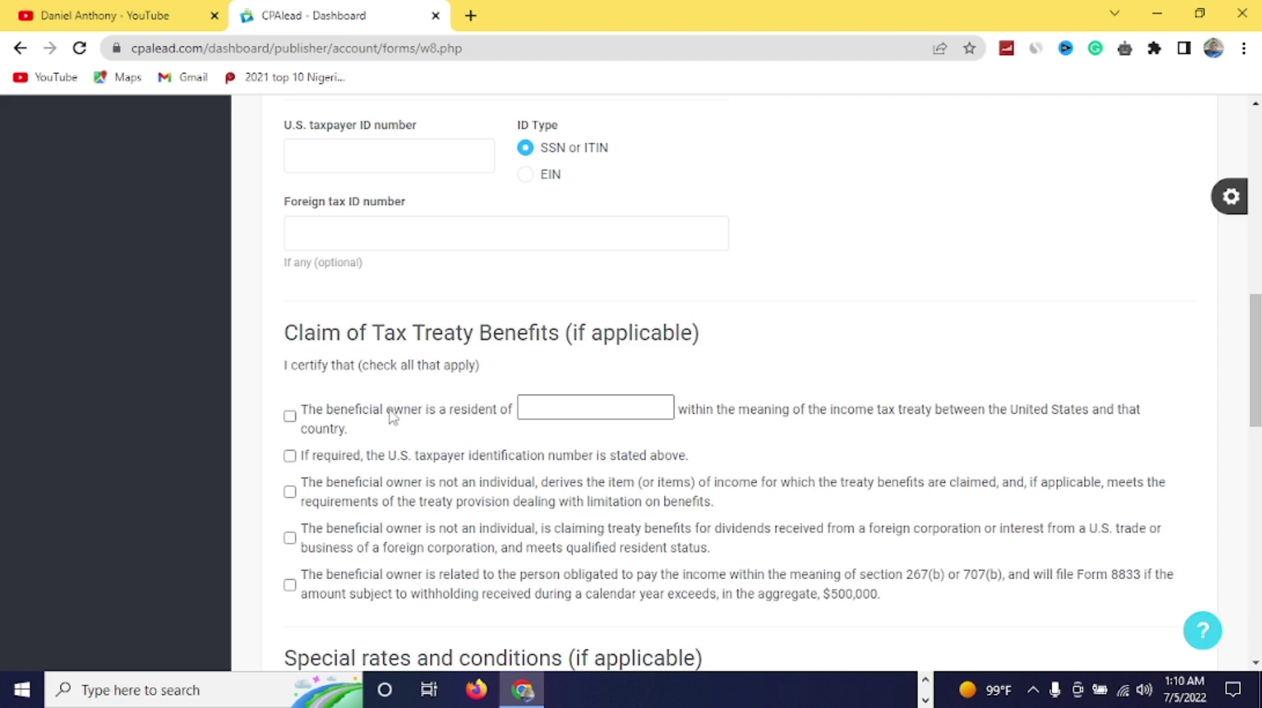
click(613, 401)
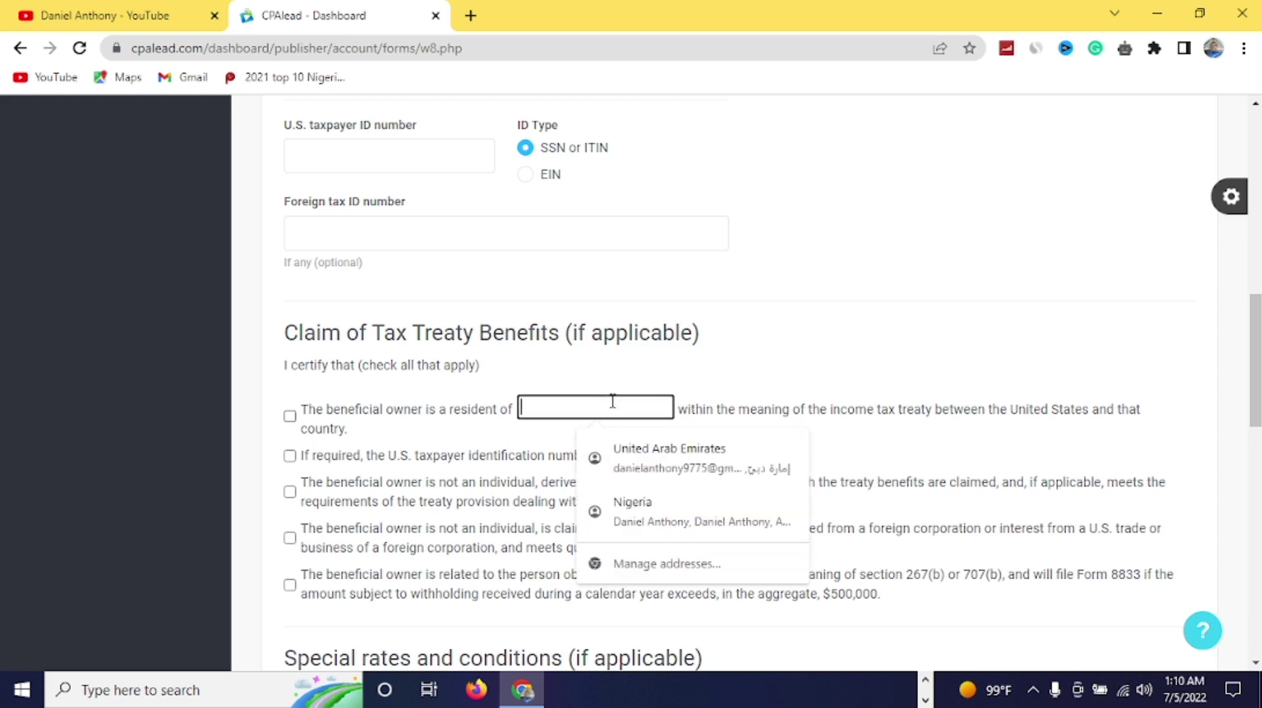
click(697, 511)
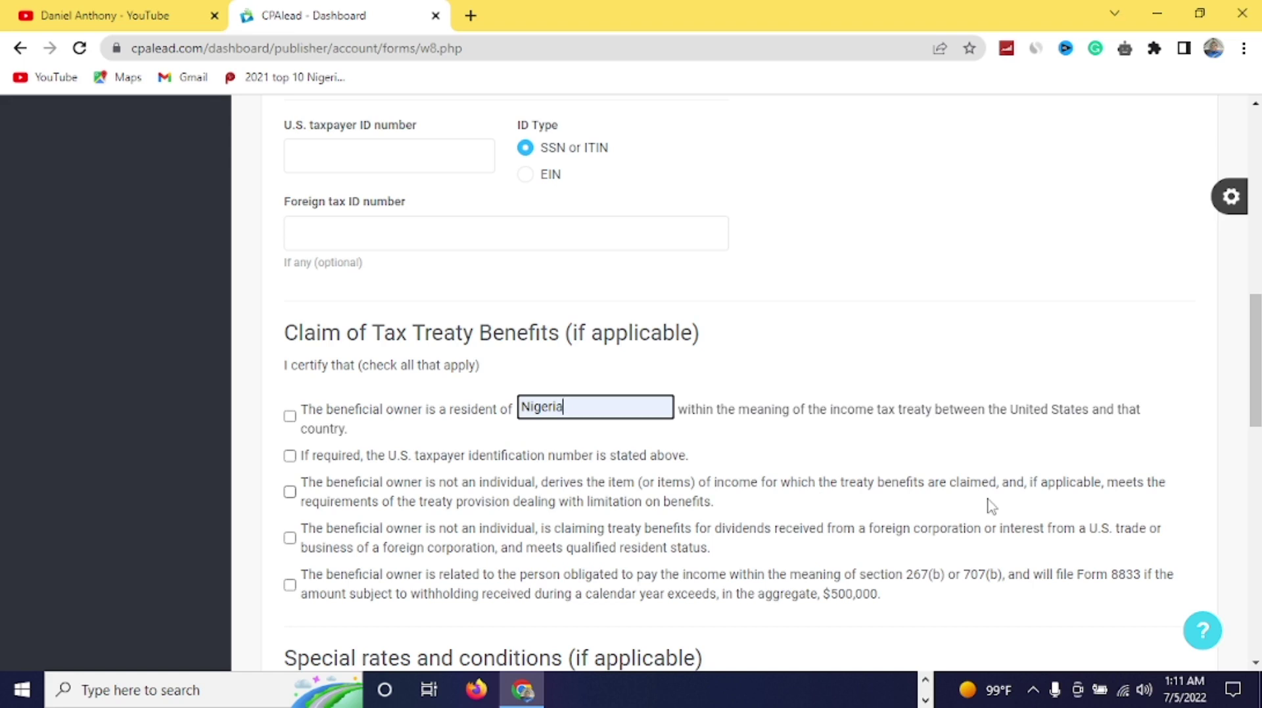
click(294, 421)
click(289, 417)
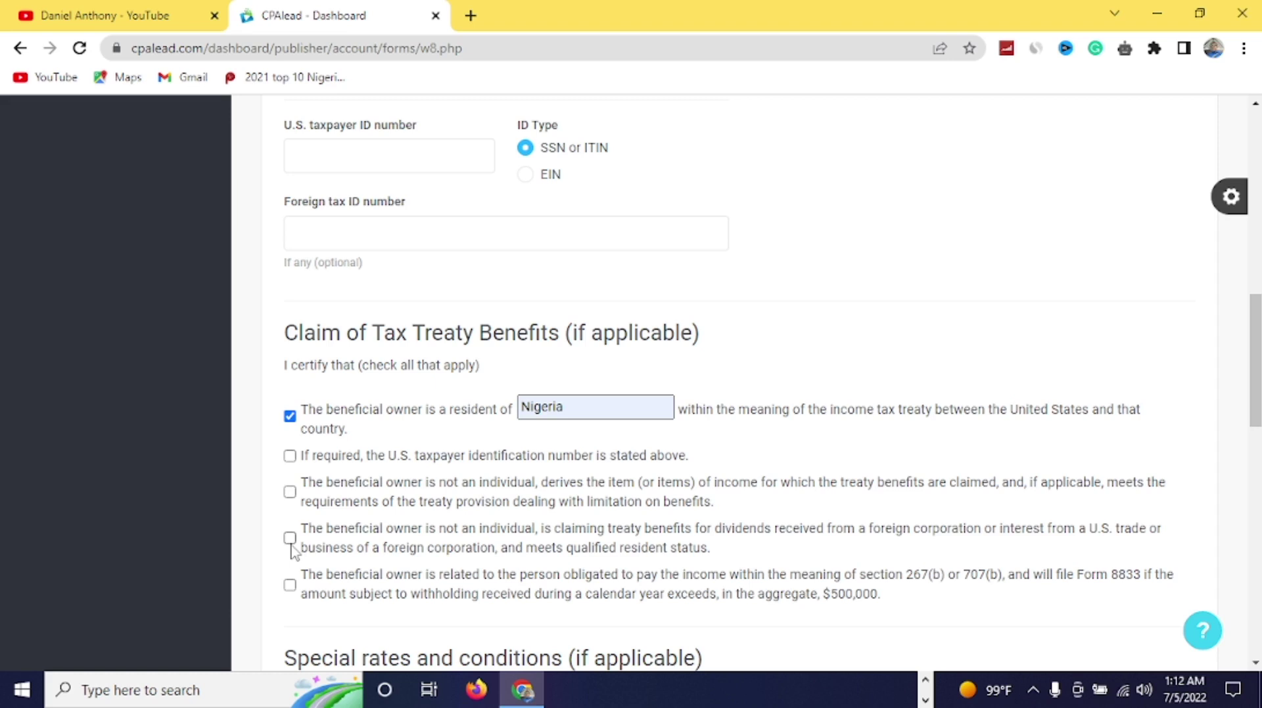
Step: Clear the text explaining how the beneficial owner meets the treaty article, and tick the Notional Principal Contracts statement
drag(1256, 420, 1250, 442)
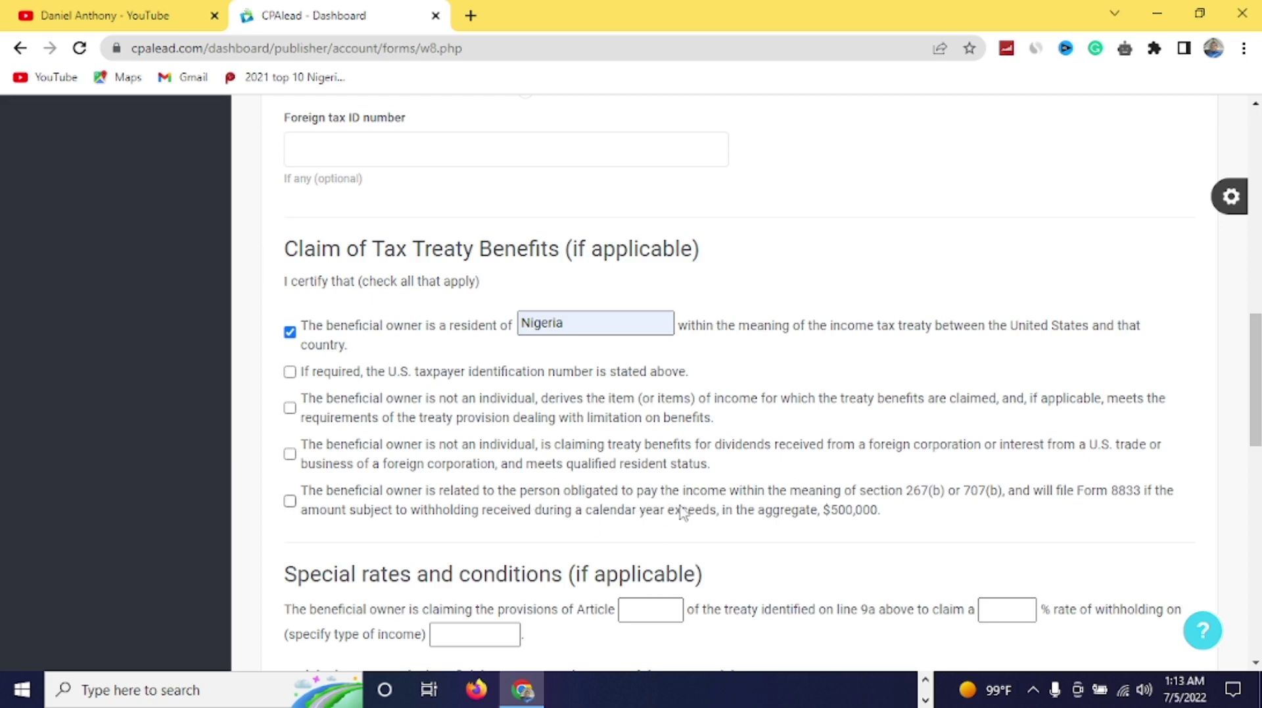
key(Down)
scroll(551, 569, down, 2)
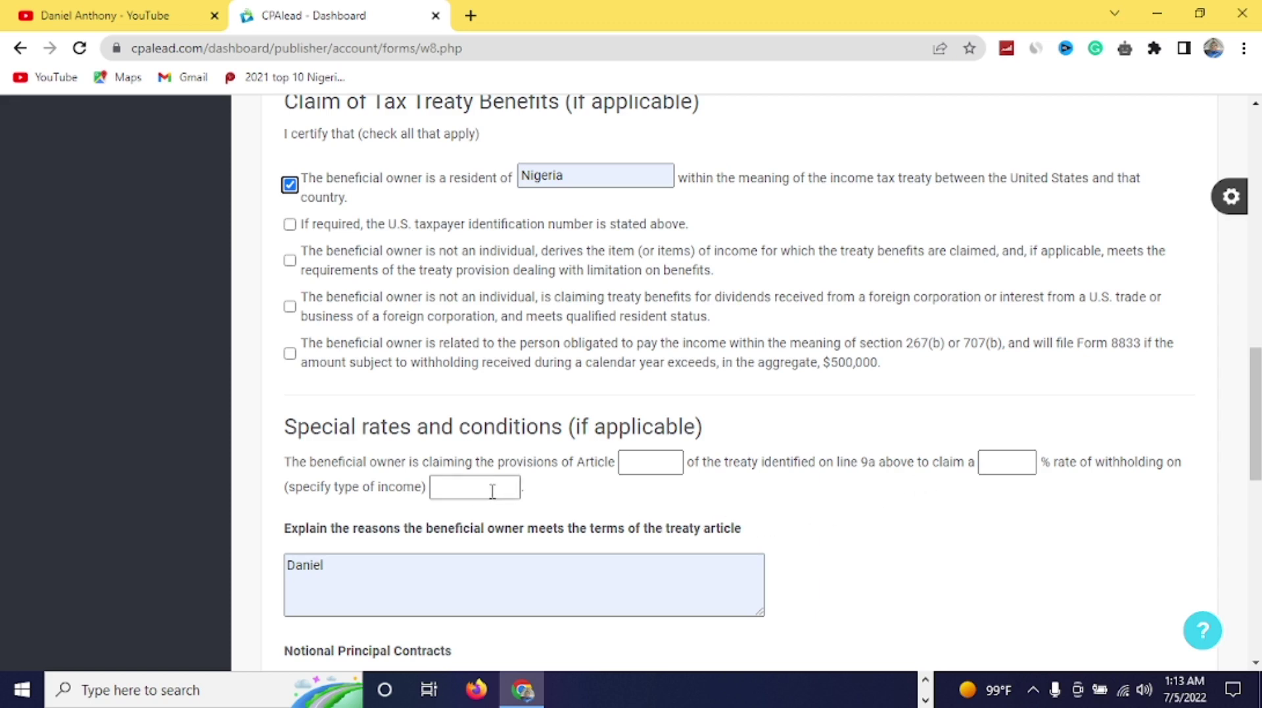
scroll(421, 529, down, 2)
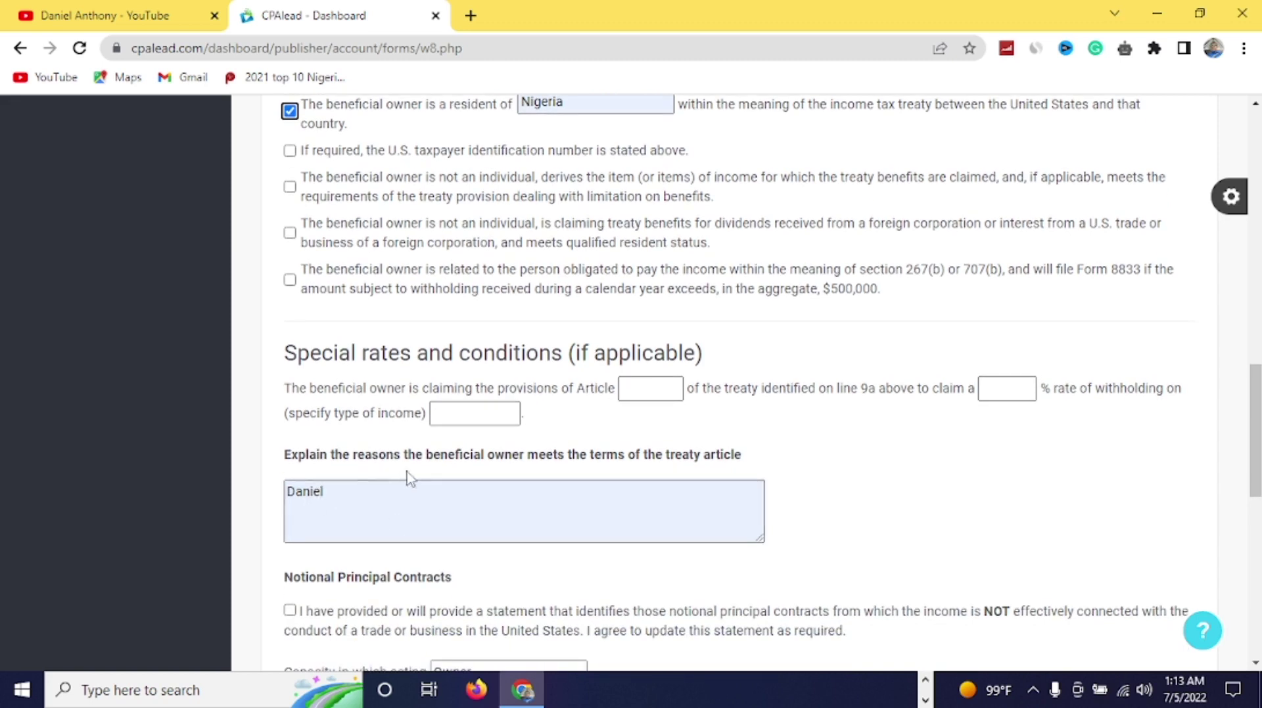
click(340, 496)
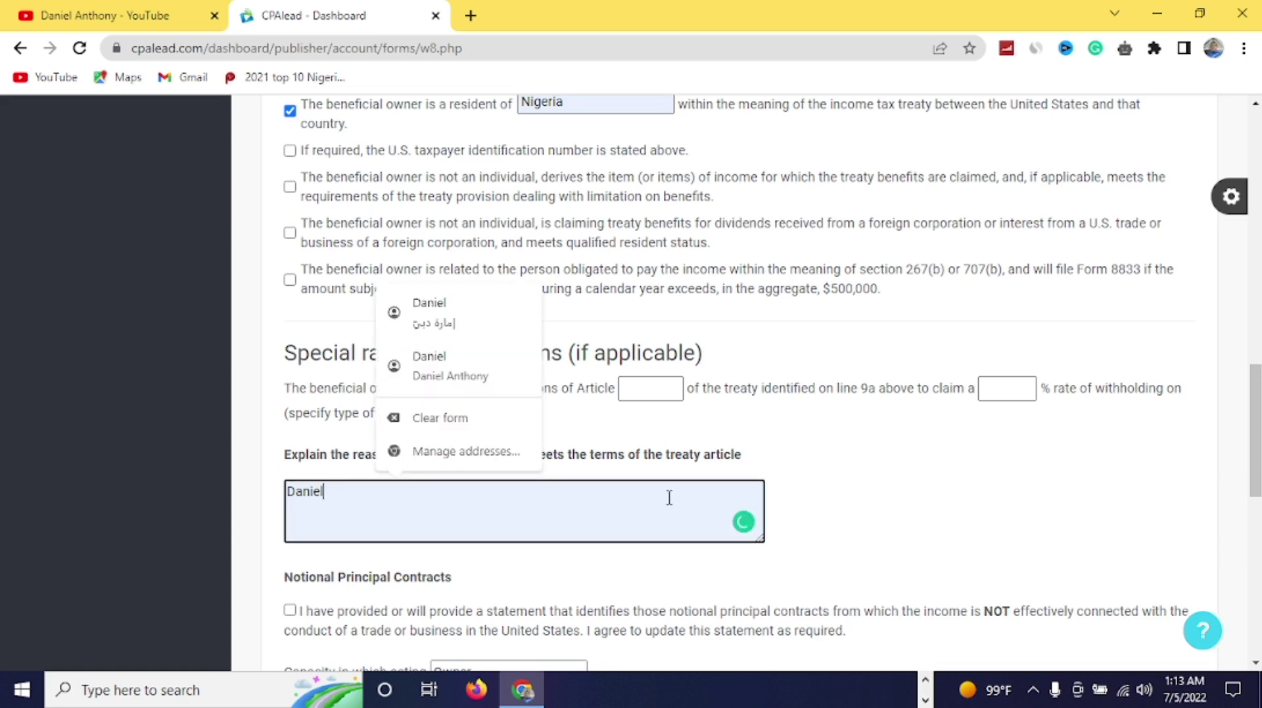
key(ctrl+a)
key(BackSpace)
click(724, 437)
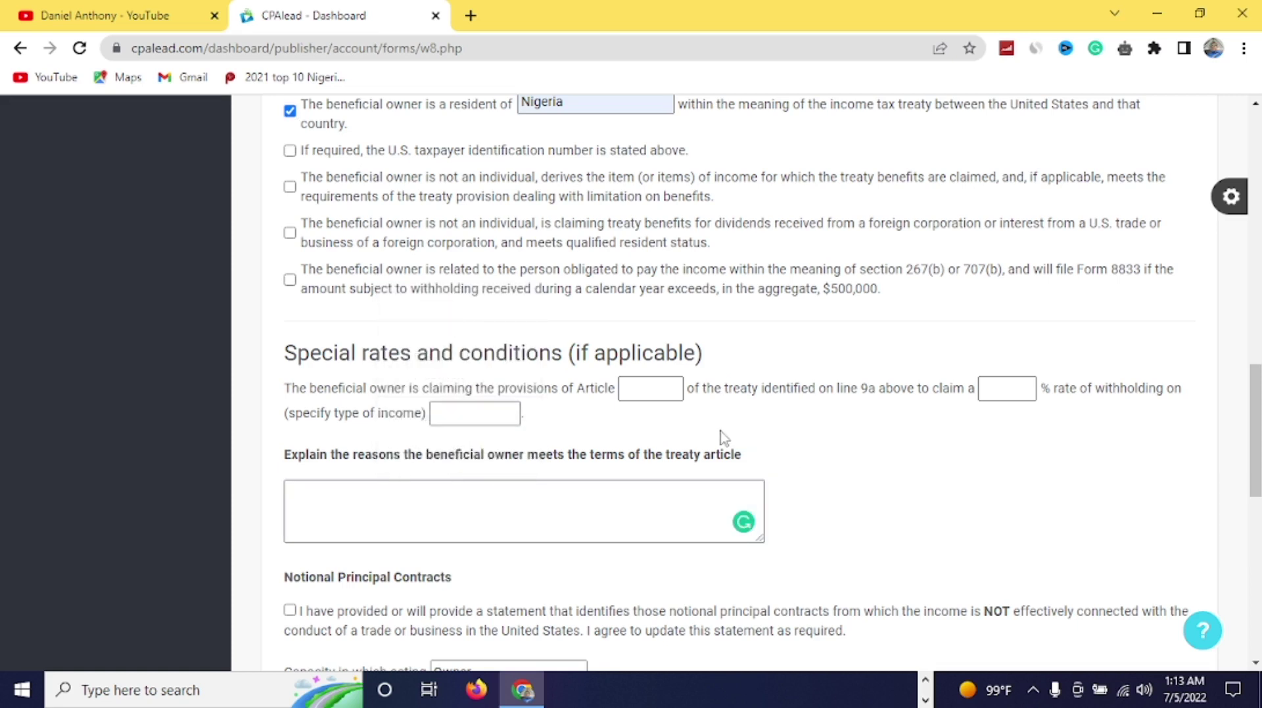
scroll(723, 437, down, 5)
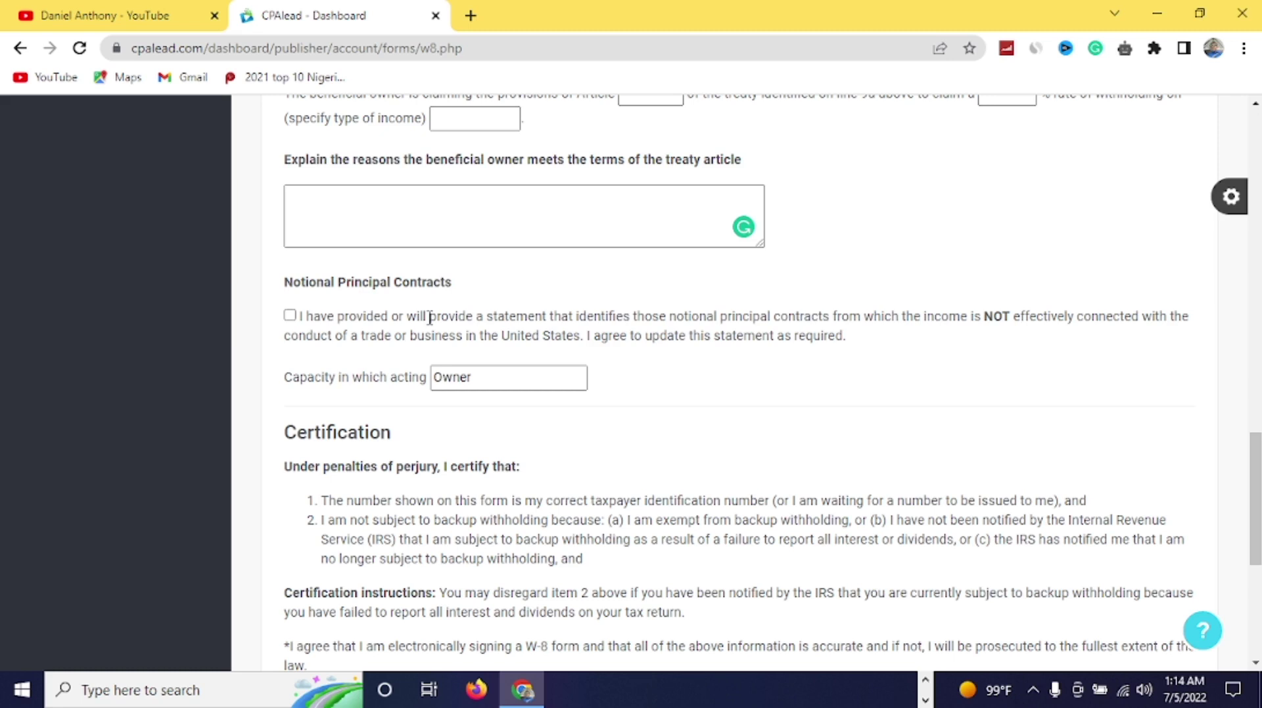
click(291, 319)
Step: Sign the W8 form with the account holder's full name, review the entries, and submit the form
drag(1257, 478, 1257, 515)
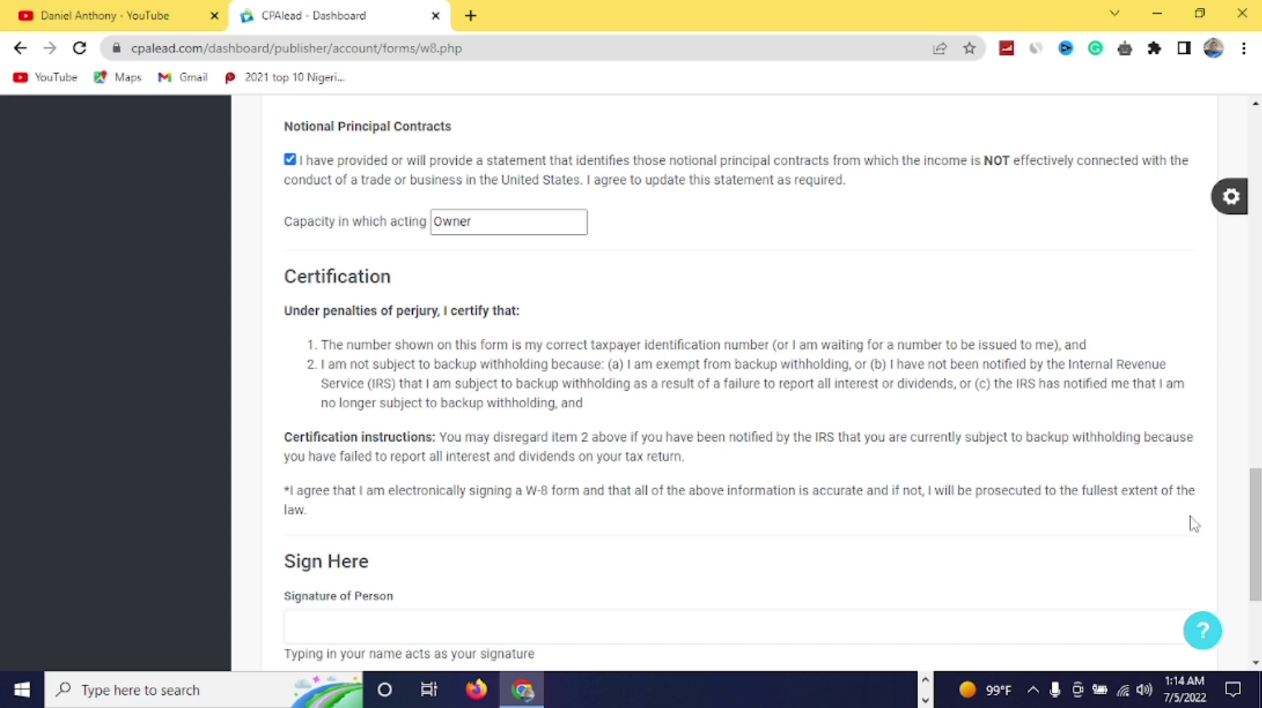
scroll(389, 392, down, 2)
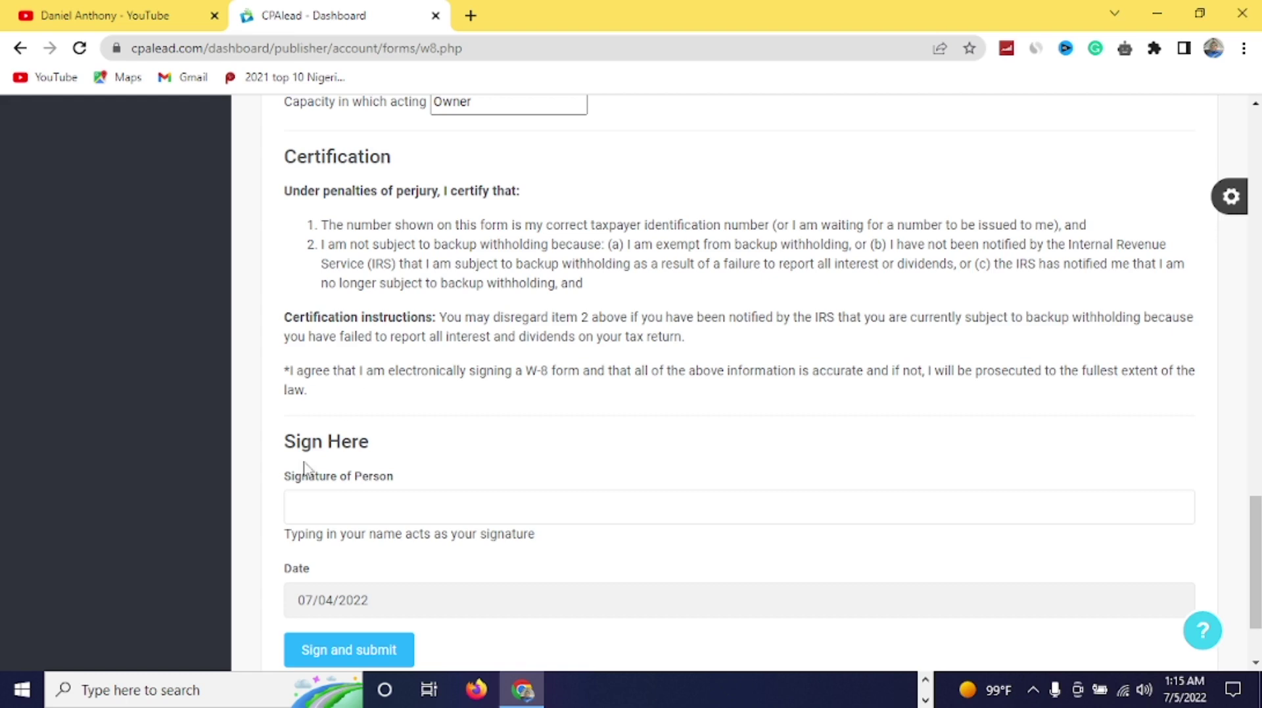
click(324, 497)
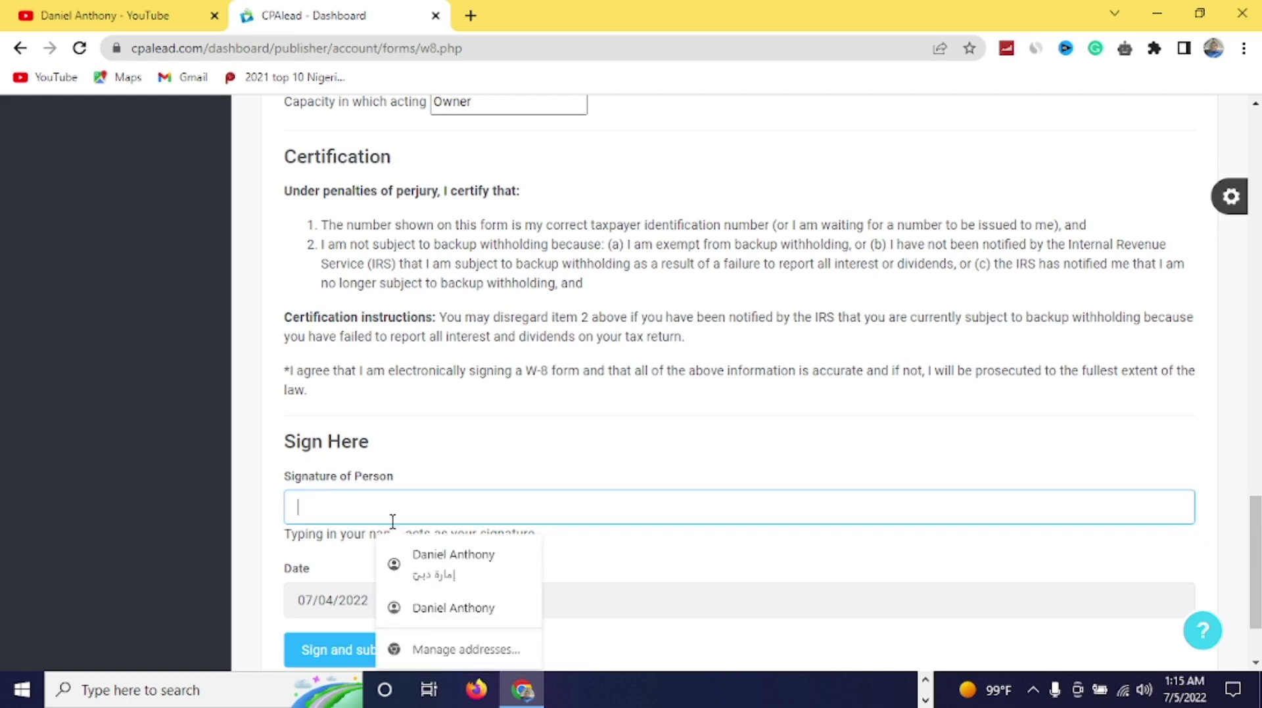
click(442, 563)
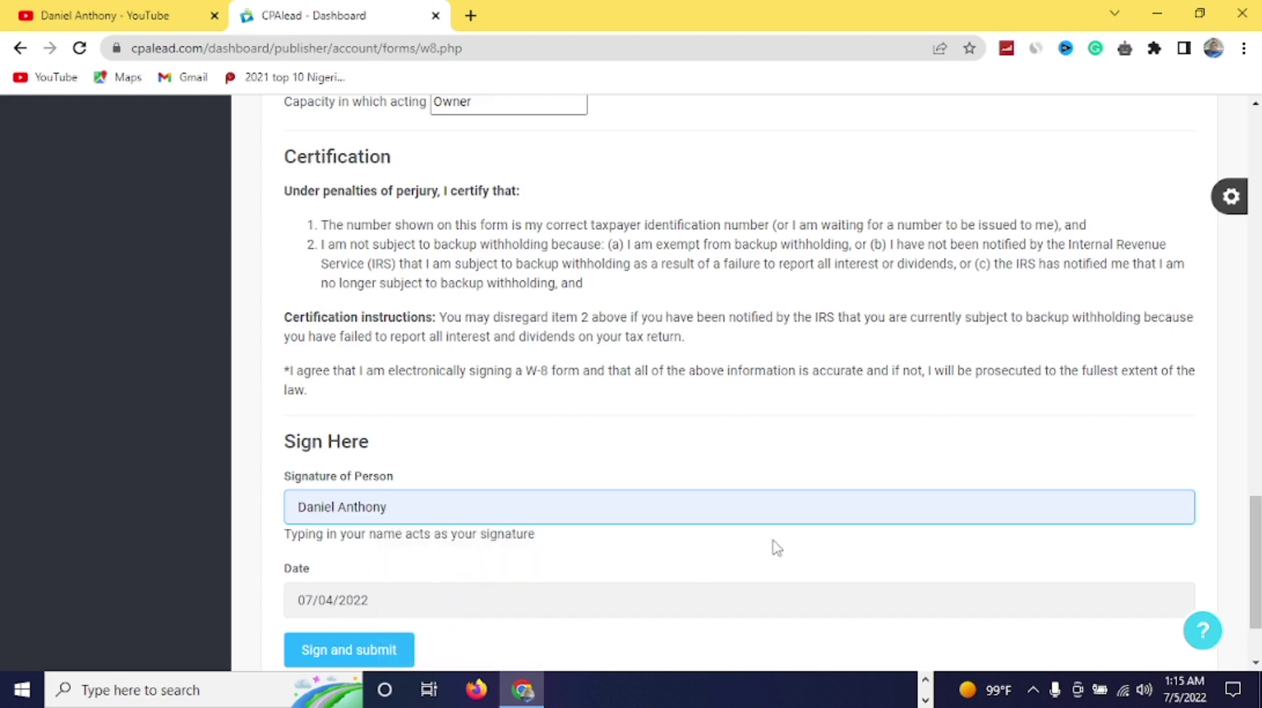
drag(1254, 536, 1253, 223)
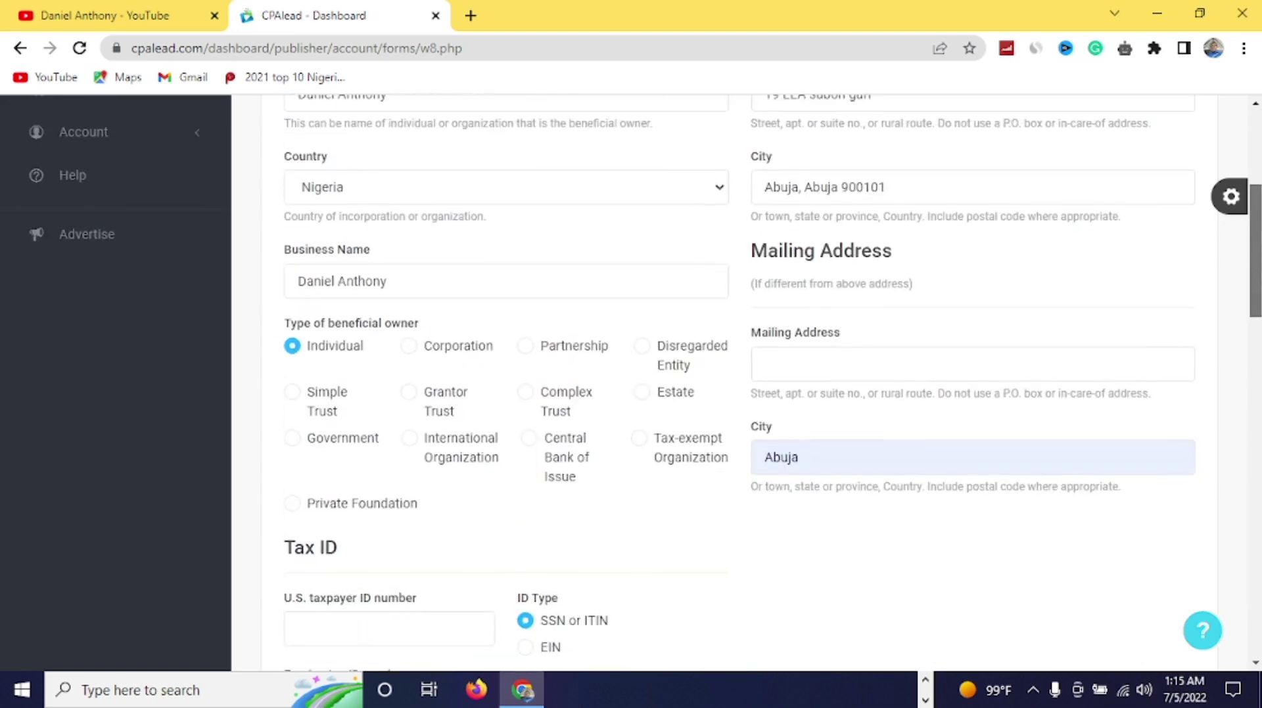
scroll(740, 381, down, 1)
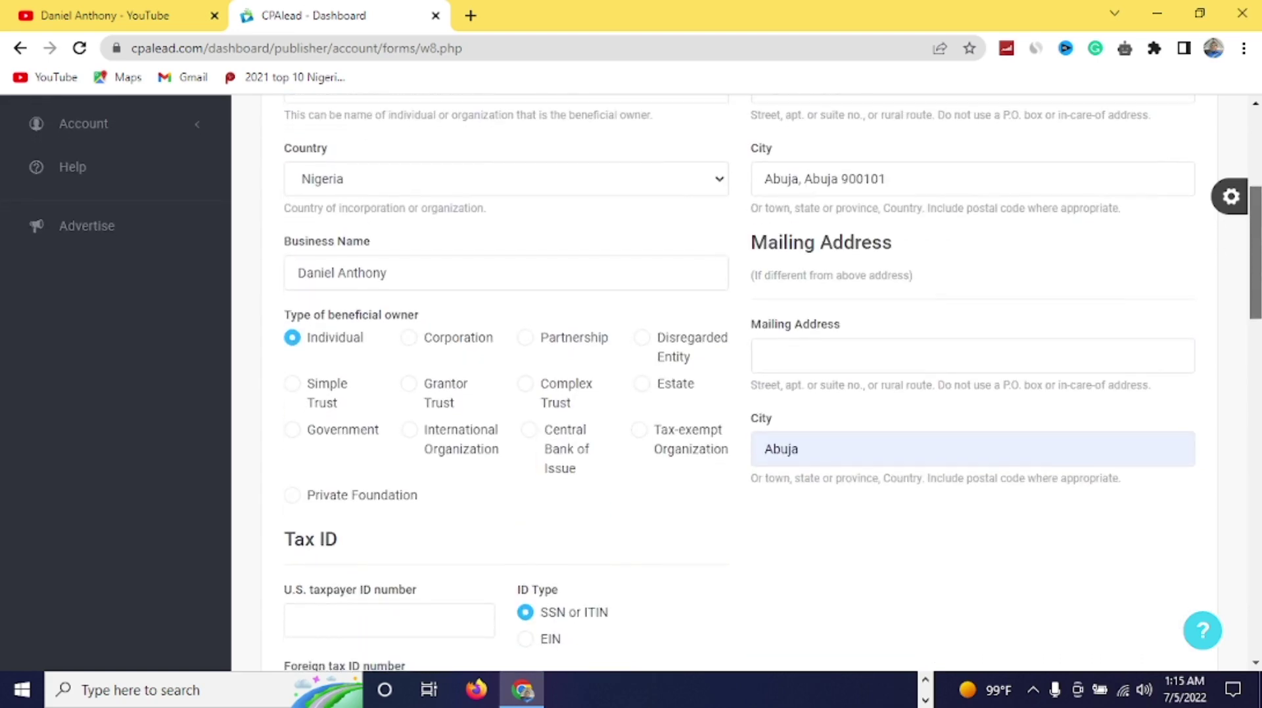
drag(1251, 242, 1233, 353)
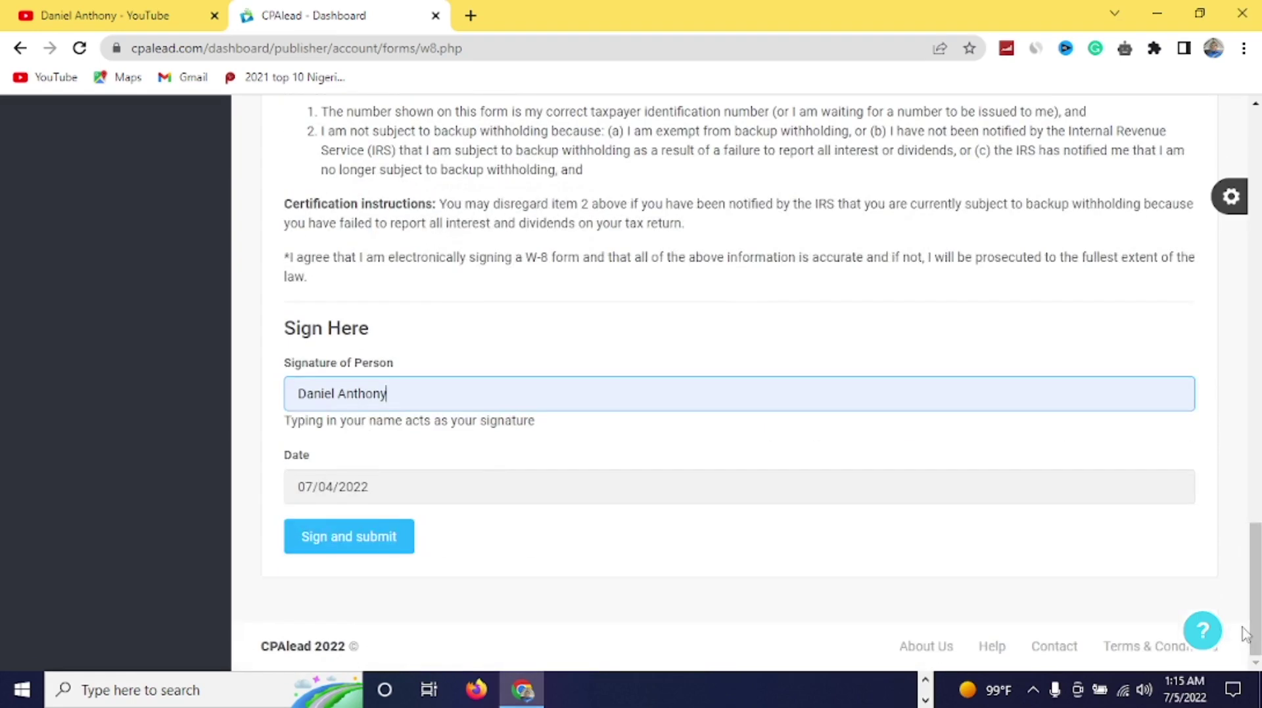
click(363, 542)
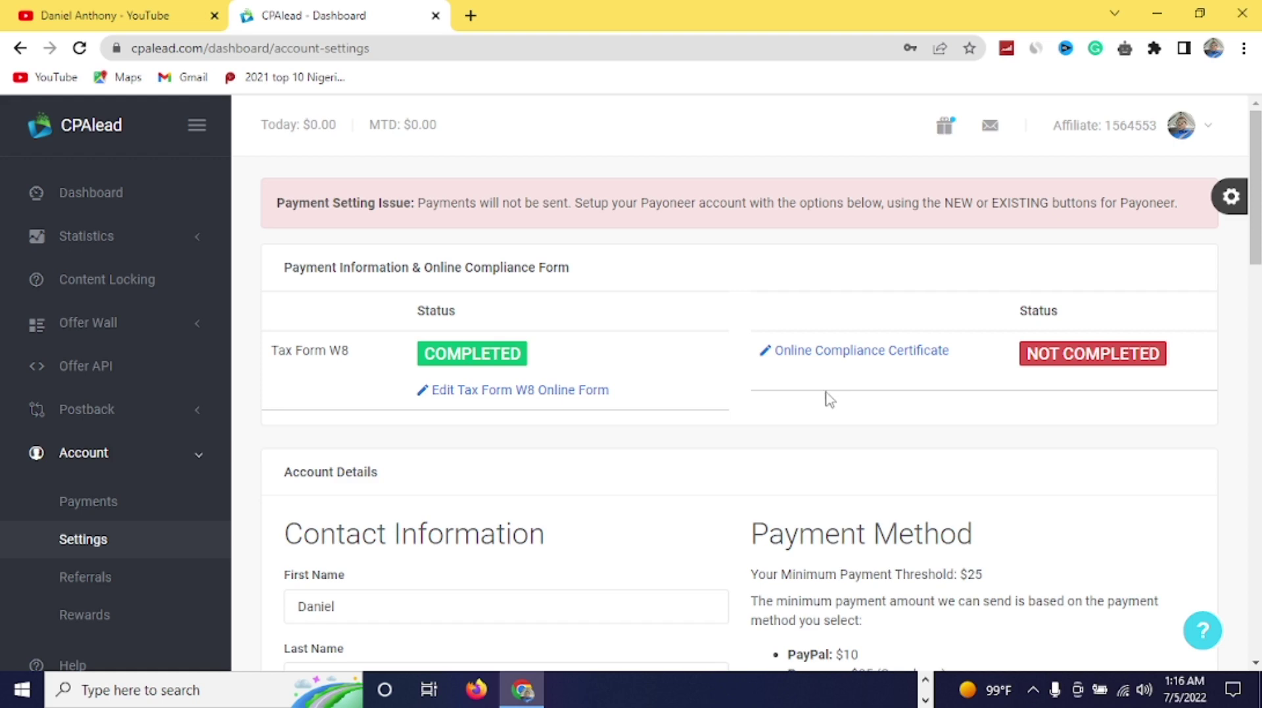
Step: Open the Online Compliance Certificate form and read through its certification terms down to the signature section
click(848, 359)
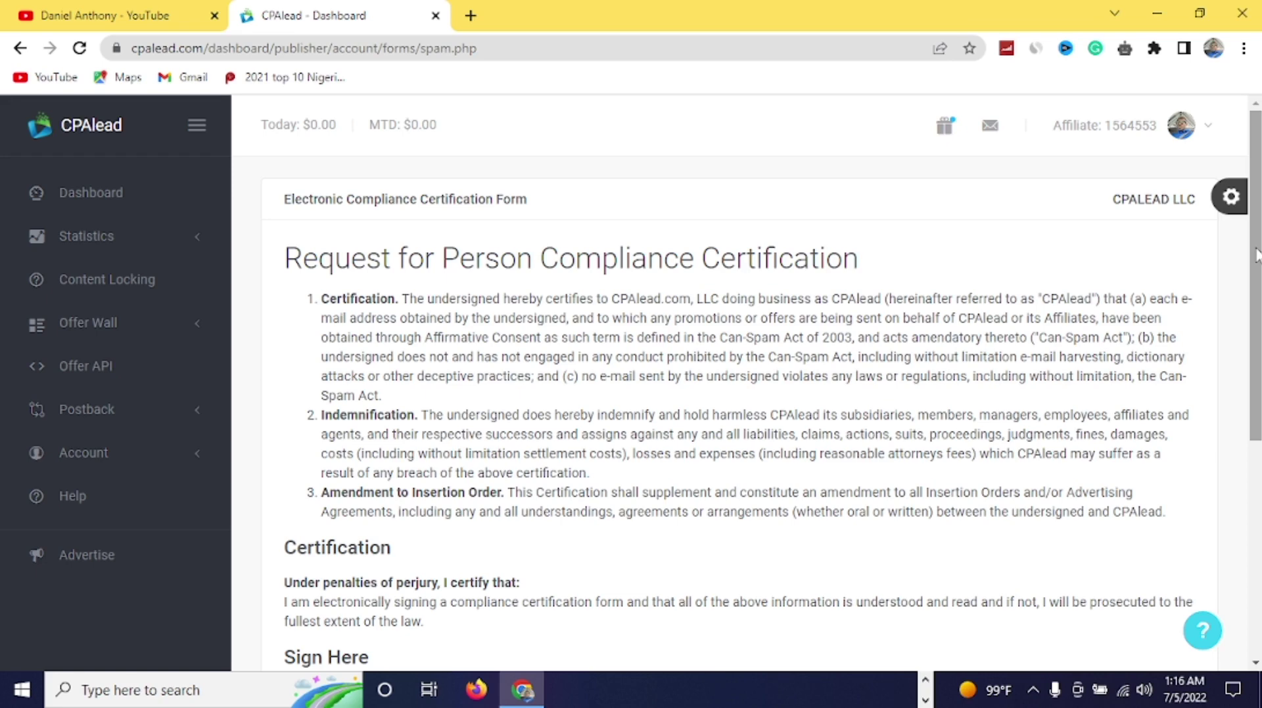
scroll(1255, 255, down, 1)
scroll(1256, 247, up, 1)
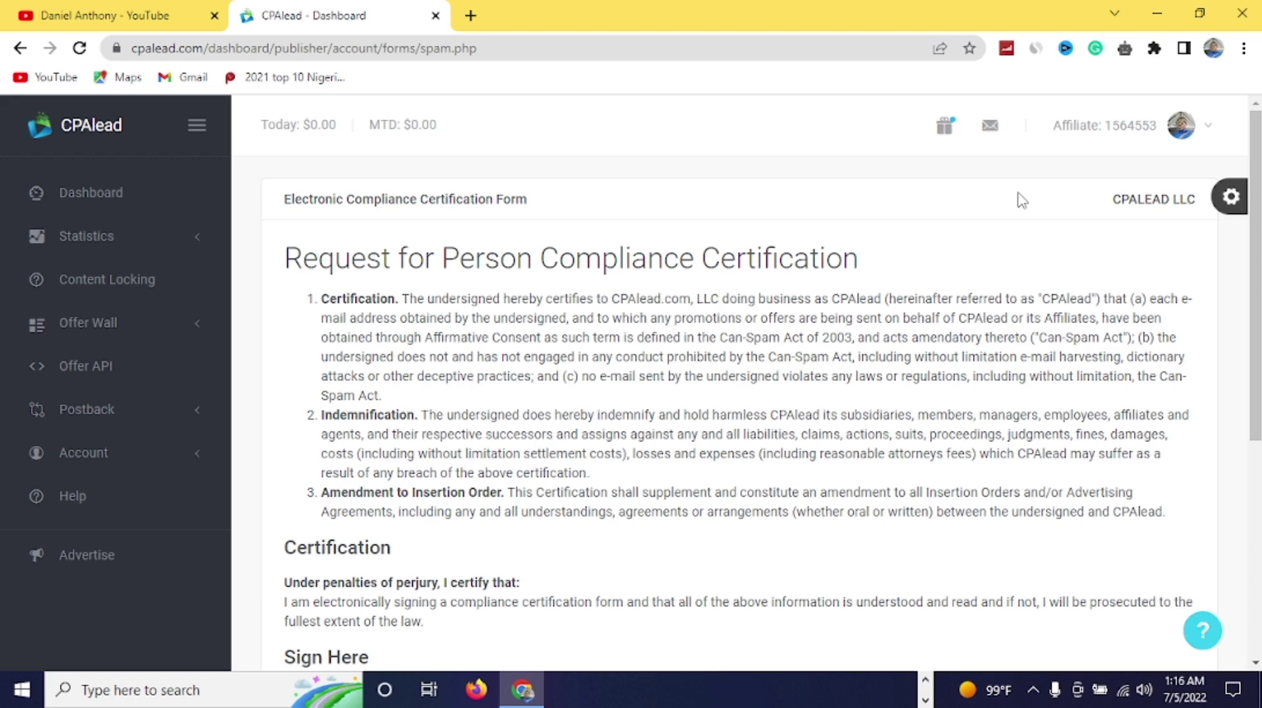
scroll(1020, 197, down, 3)
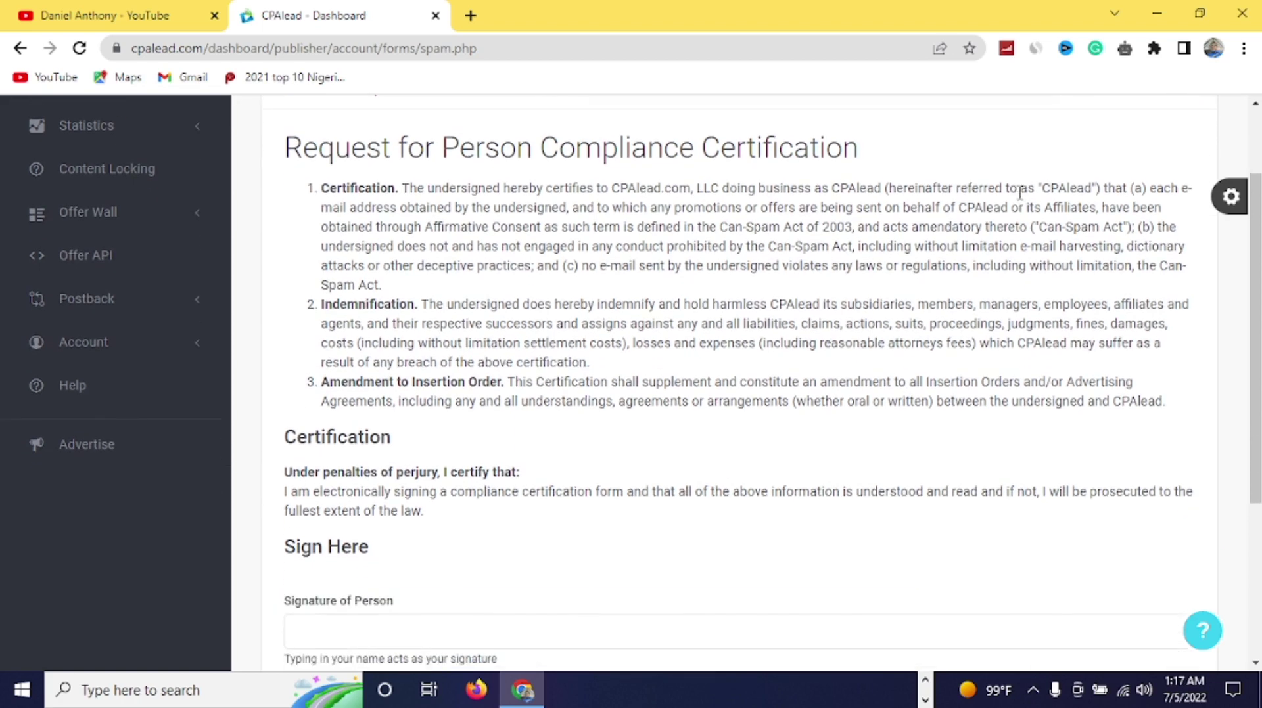
scroll(1019, 192, down, 2)
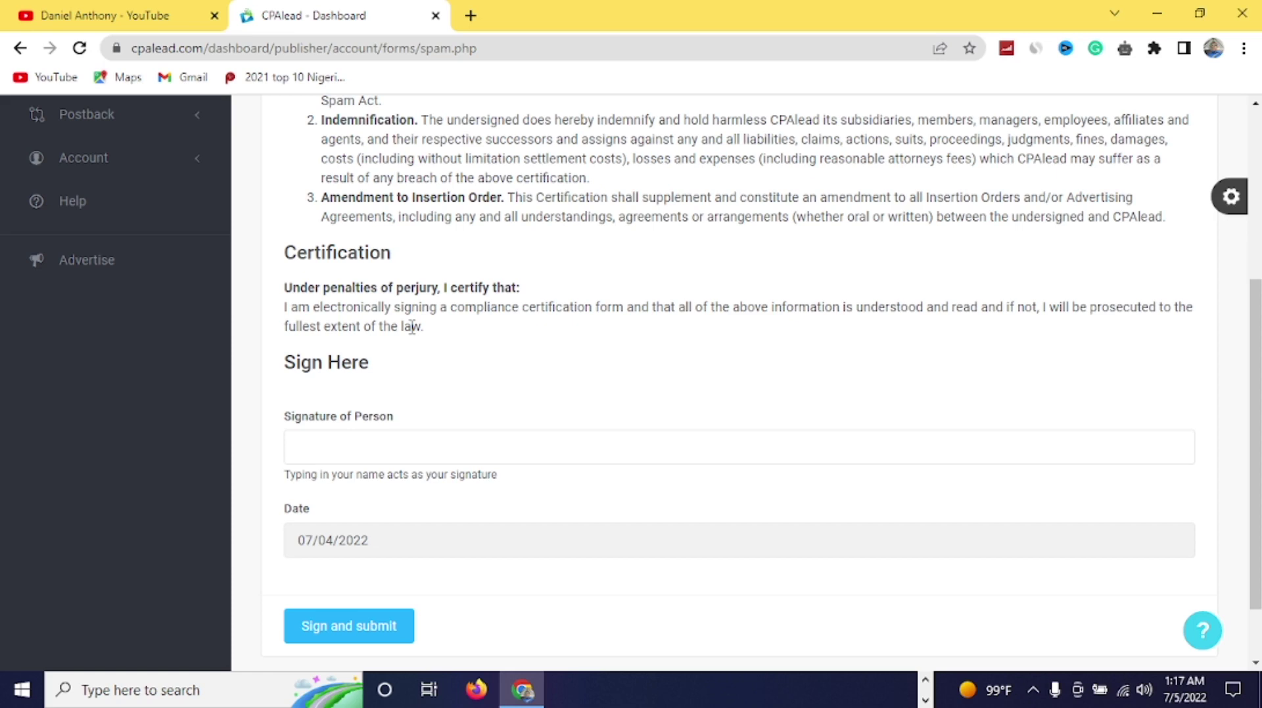
Step: Sign the compliance certification with the account holder's full name and submit it
click(326, 442)
click(427, 495)
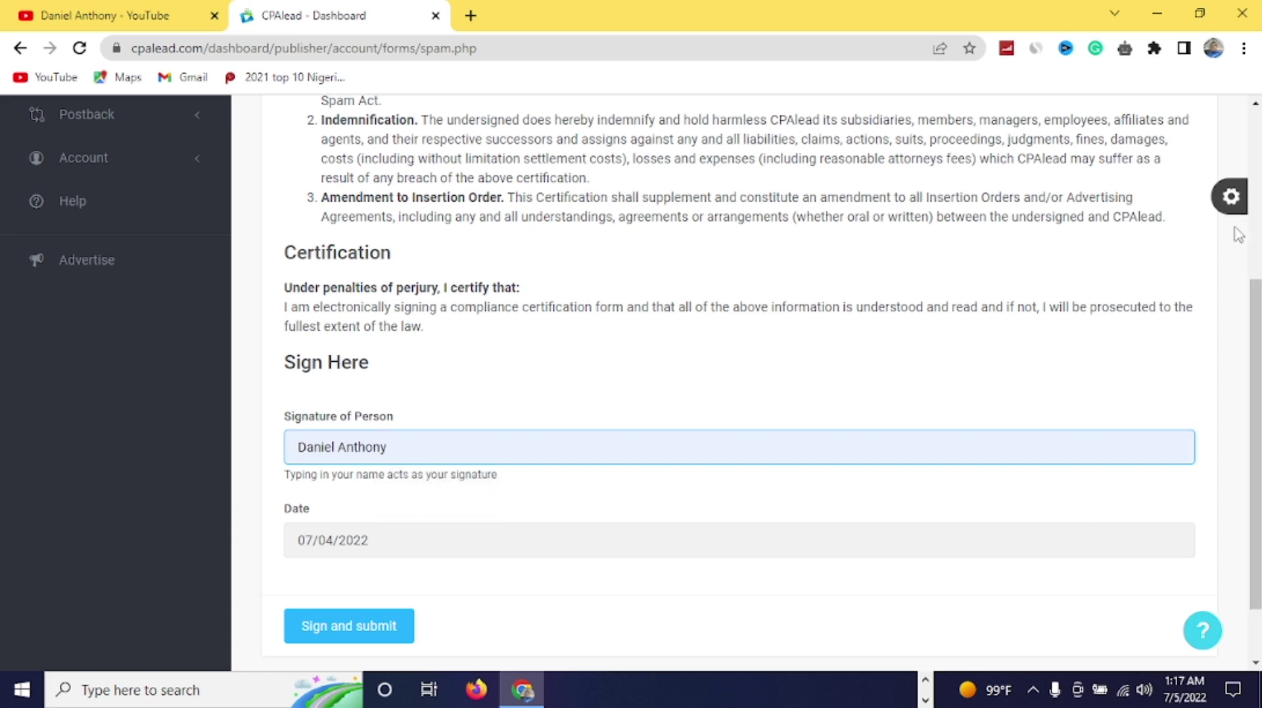
scroll(1249, 318, up, 5)
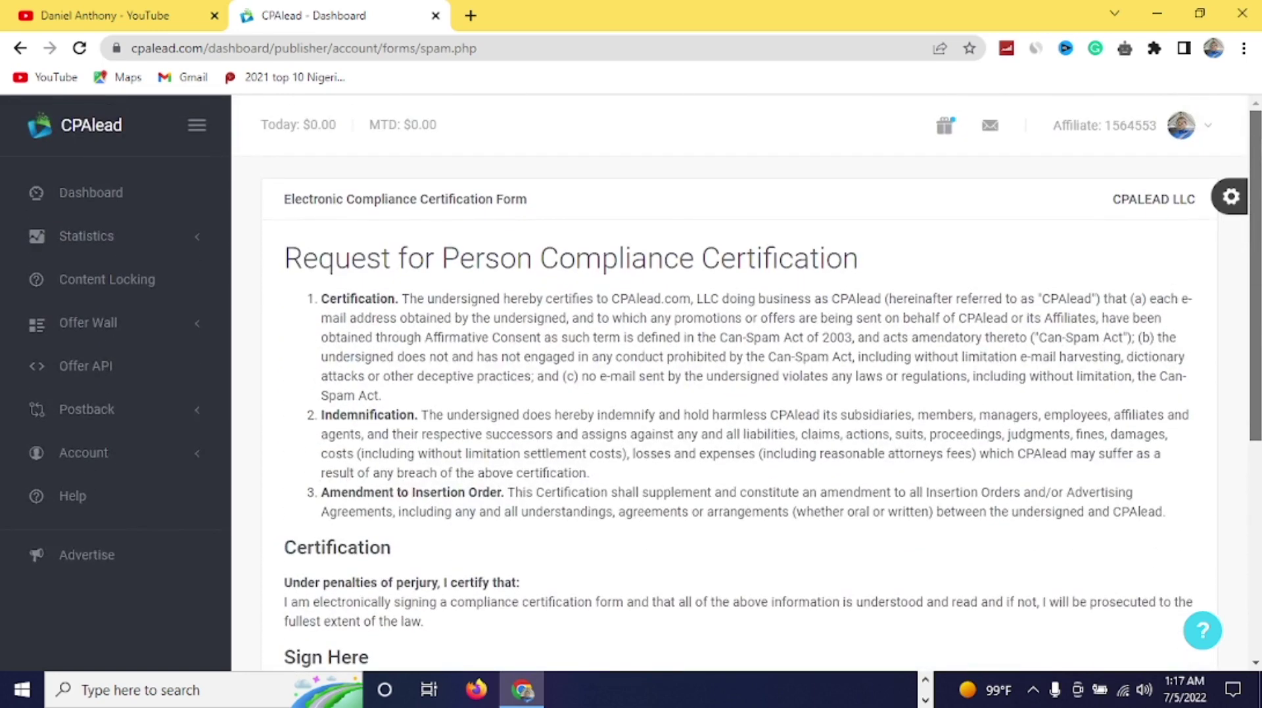
scroll(1175, 564, down, 6)
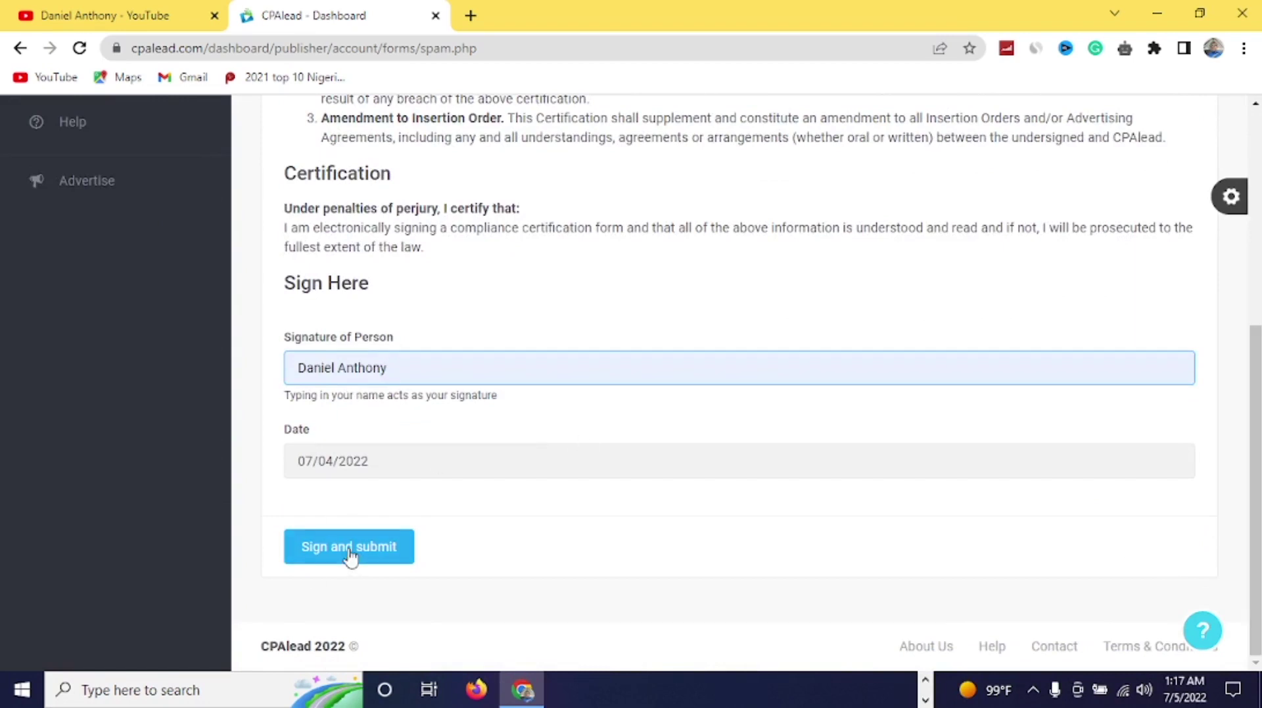
click(351, 556)
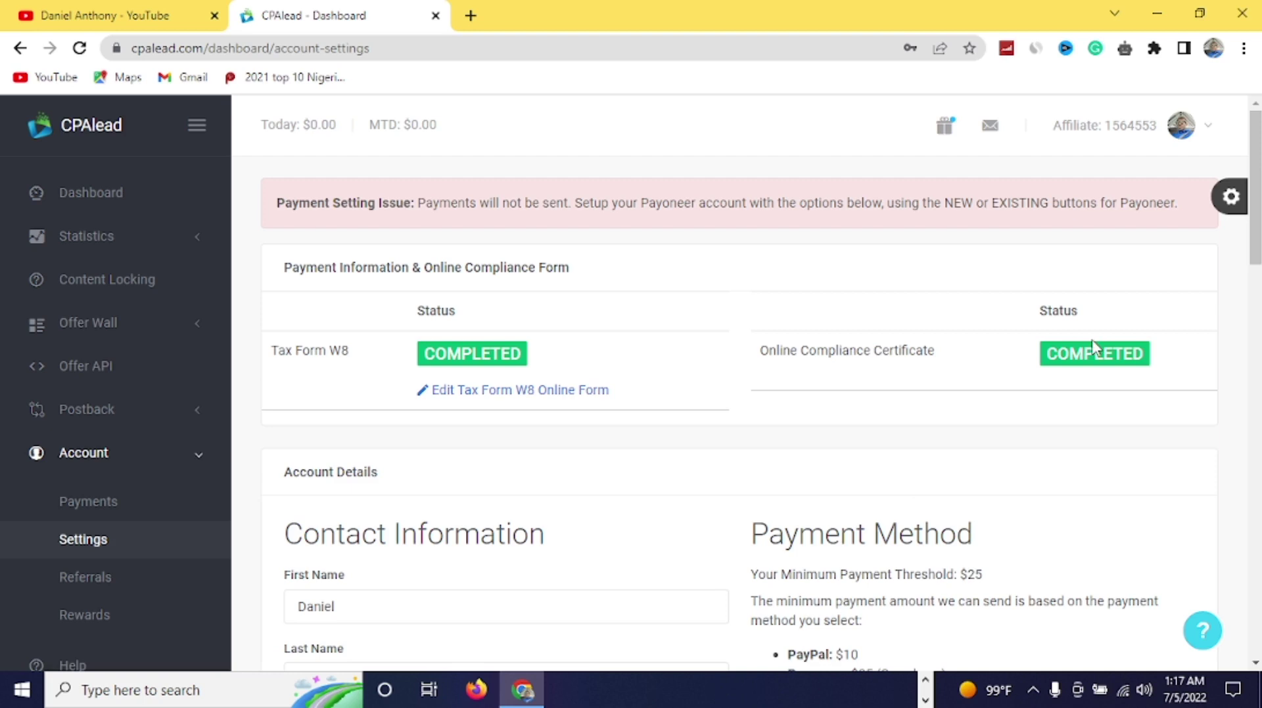
Step: Check the compliance form statuses and payment method details in the account settings, and switch to the YouTube channel's videos page
drag(1255, 251, 1244, 329)
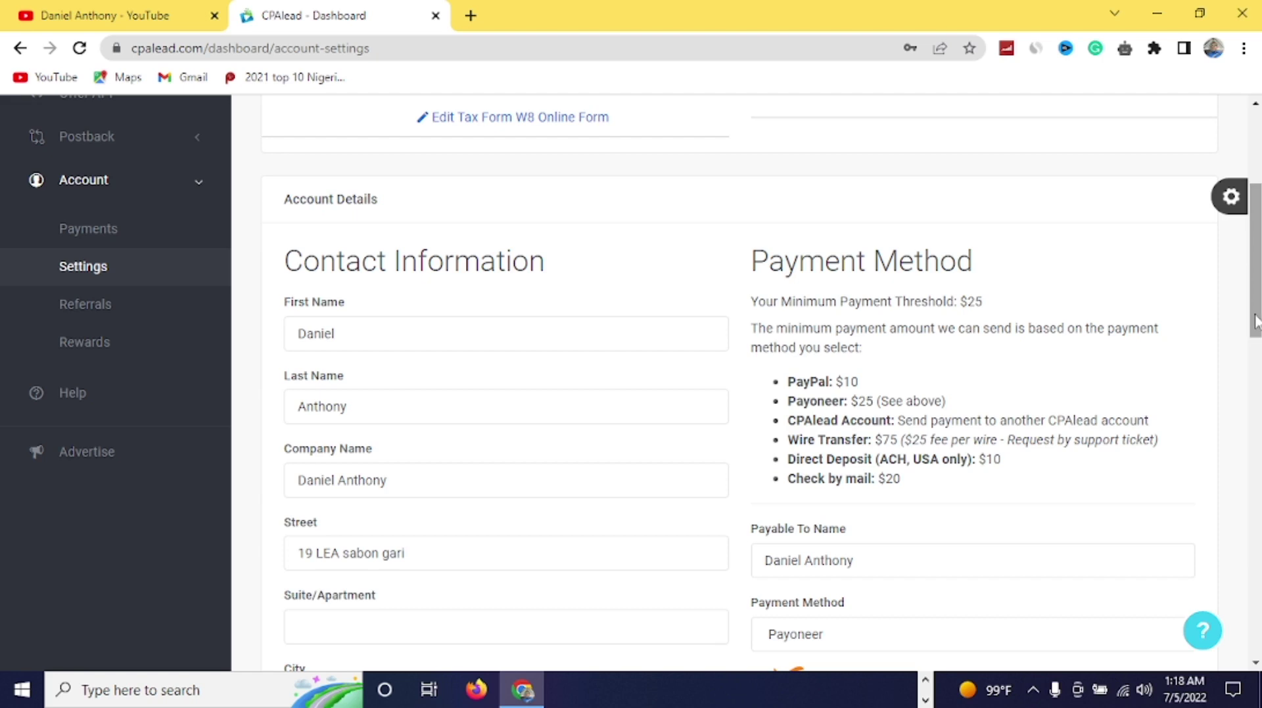
scroll(1257, 323, up, 4)
scroll(1256, 259, down, 1)
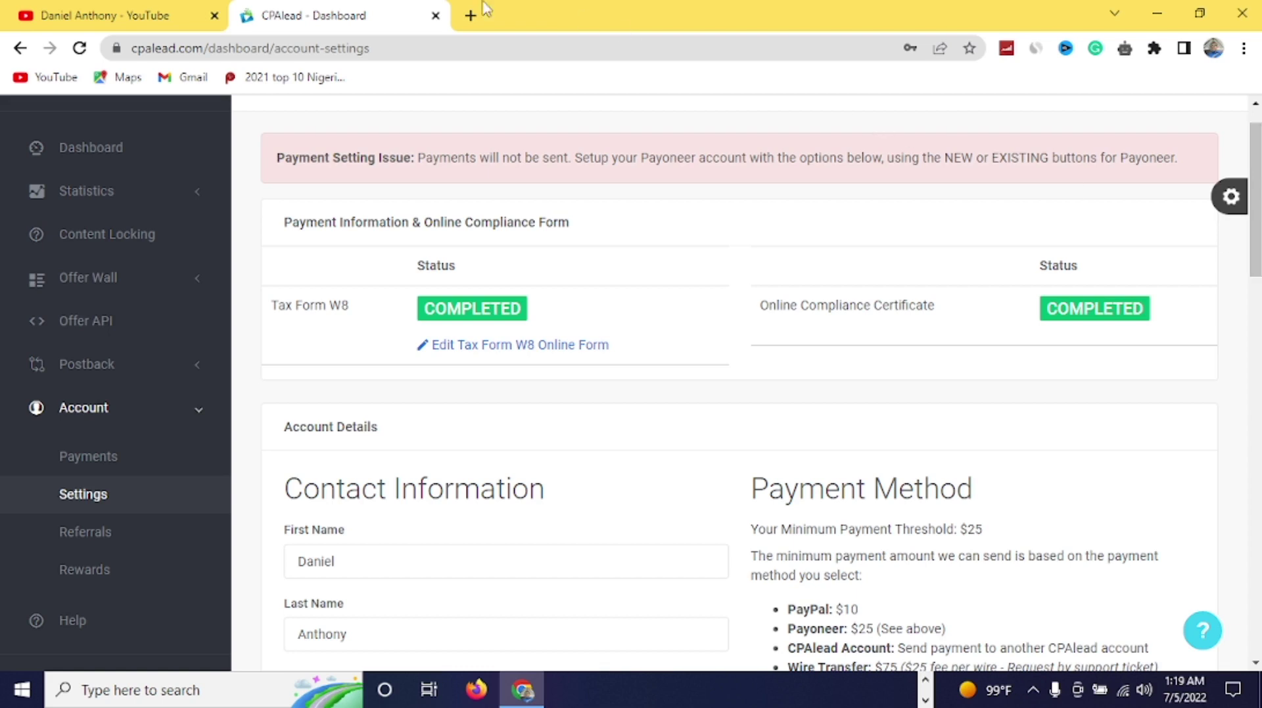
click(158, 20)
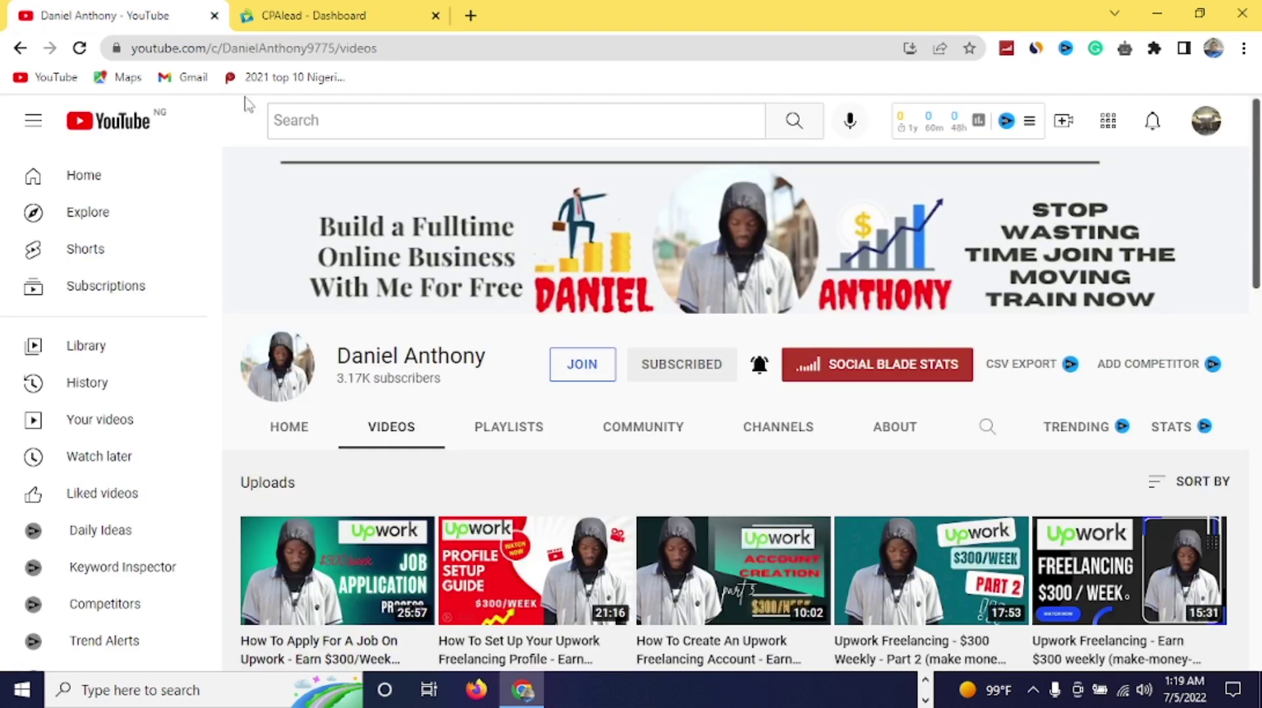